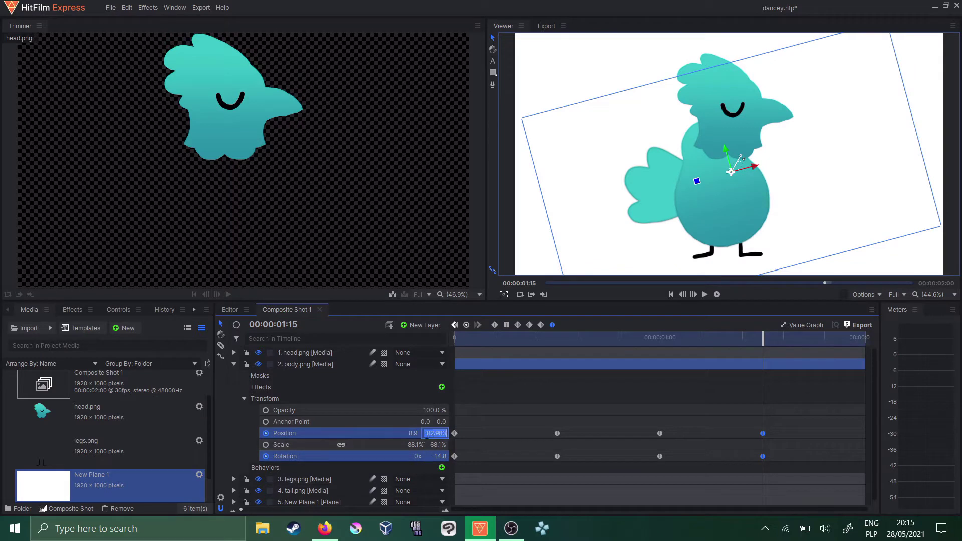
click(427, 434)
key(BackSpace)
key(Return)
key(ctrl+z)
key(ctrl+z)
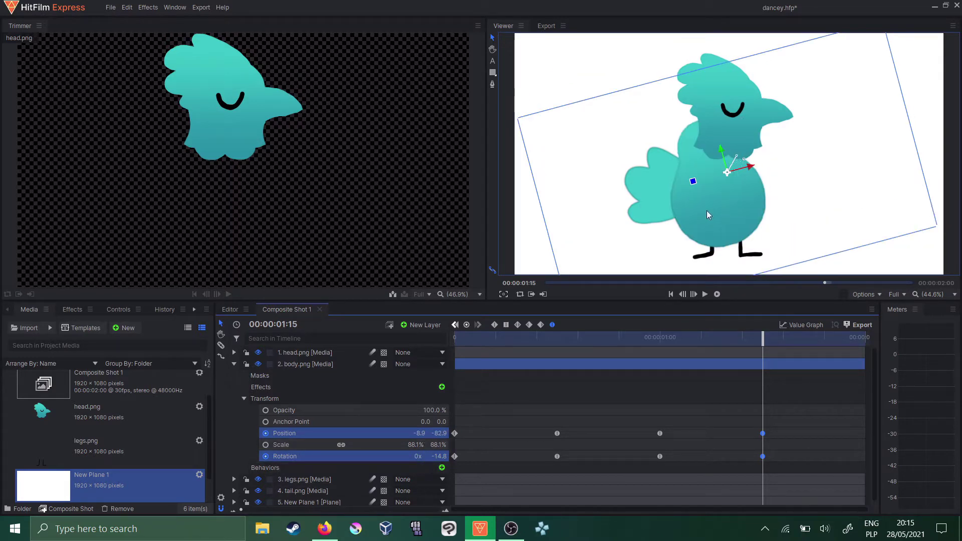
Move the body to about 143.5, -74.0 at 1:15, preview the motion and save the project
drag(659, 337, 769, 341)
drag(736, 175, 761, 173)
drag(761, 157, 762, 159)
click(491, 338)
key(space)
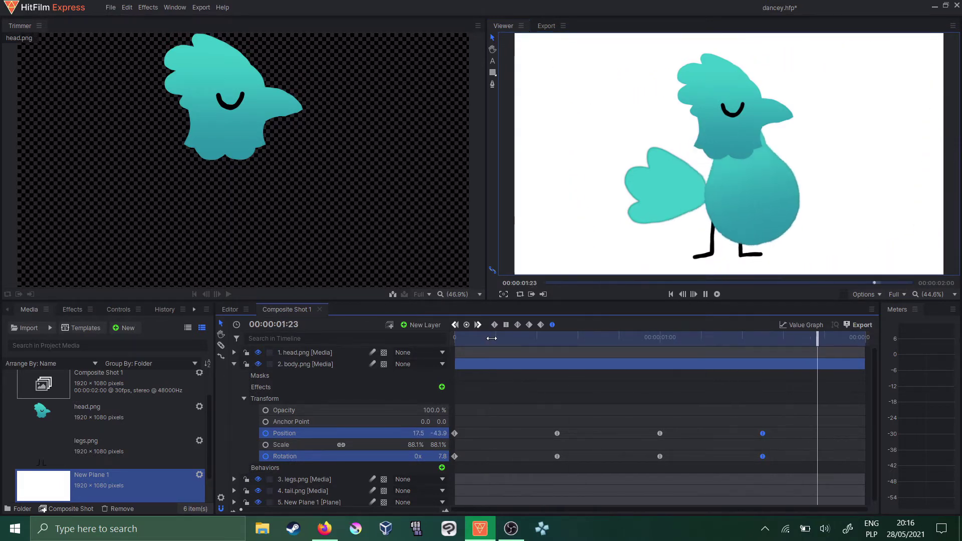
key(space)
key(ctrl+s)
key(space)
drag(481, 341, 416, 380)
key(space)
key(space)
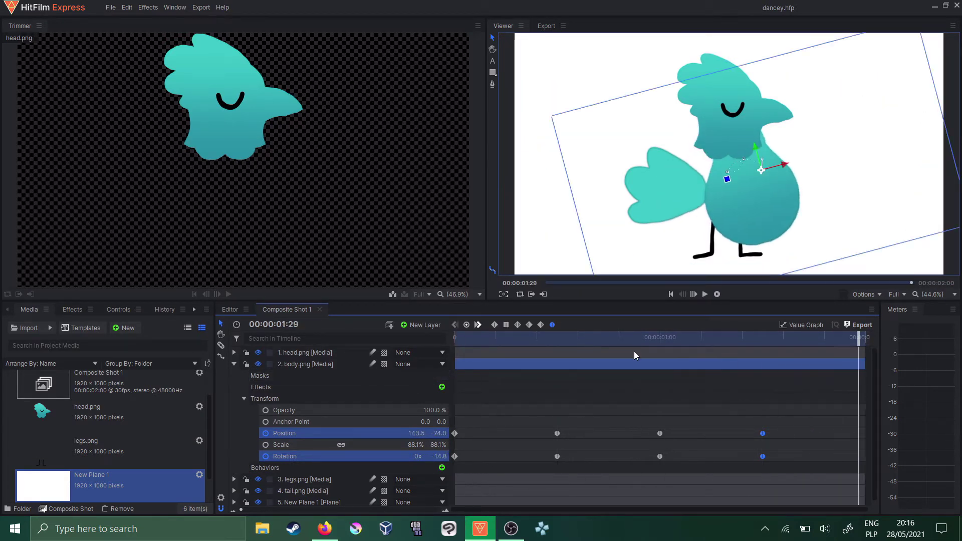
Copy the body's Position and Rotation keyframes from 1:00 to 1:29 and preview the animation
click(659, 341)
drag(650, 409, 670, 464)
key(ctrl+c)
drag(798, 340, 900, 343)
key(ctrl+v)
click(614, 347)
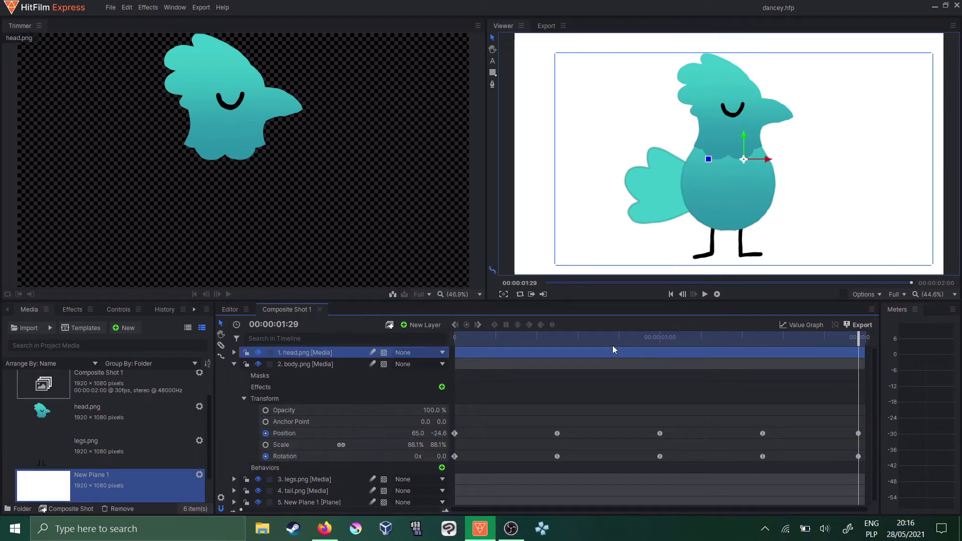
click(858, 434)
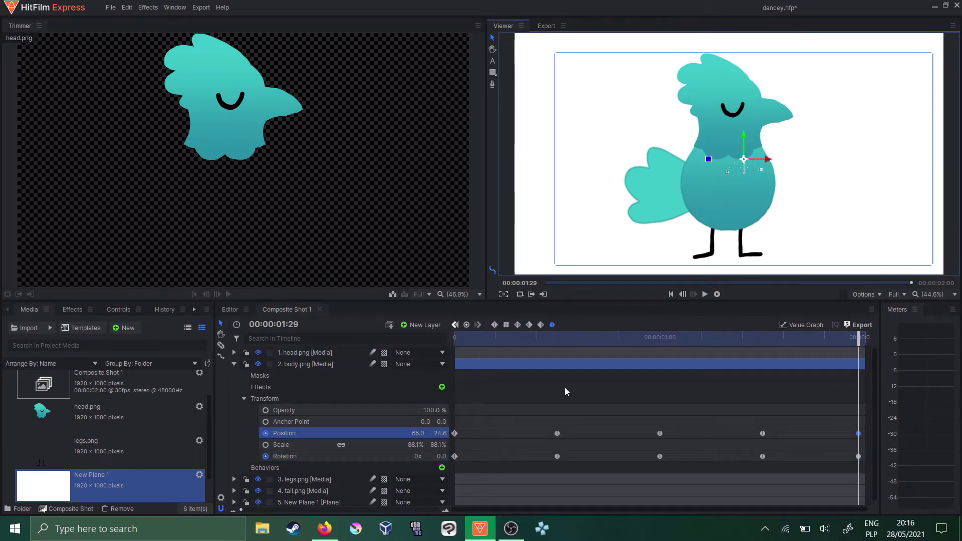
key(space)
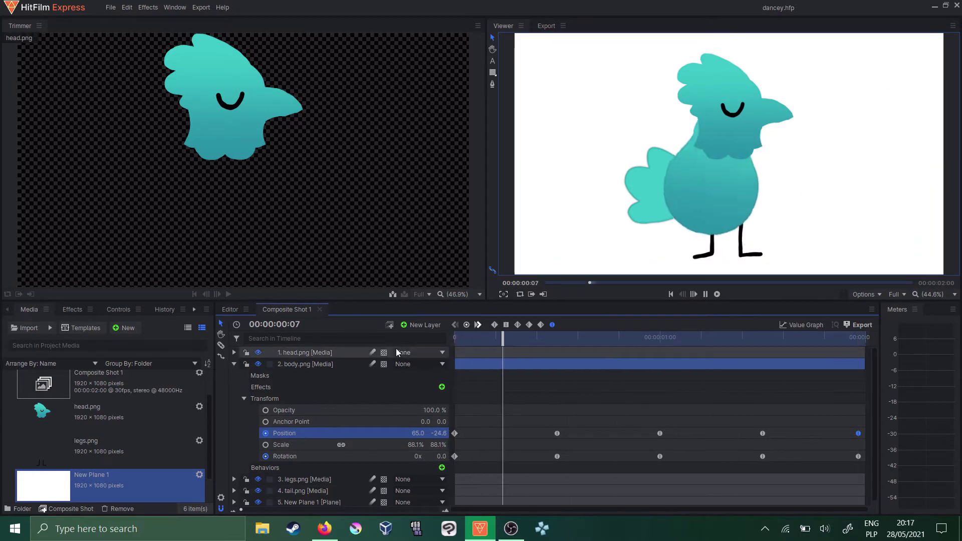
Reduce the body's sway by moving it closer to its rest position at 0:15 and 1:15, and save the project
key(space)
click(557, 338)
drag(725, 173, 752, 167)
key(space)
key(space)
click(761, 338)
key(space)
key(space)
click(452, 337)
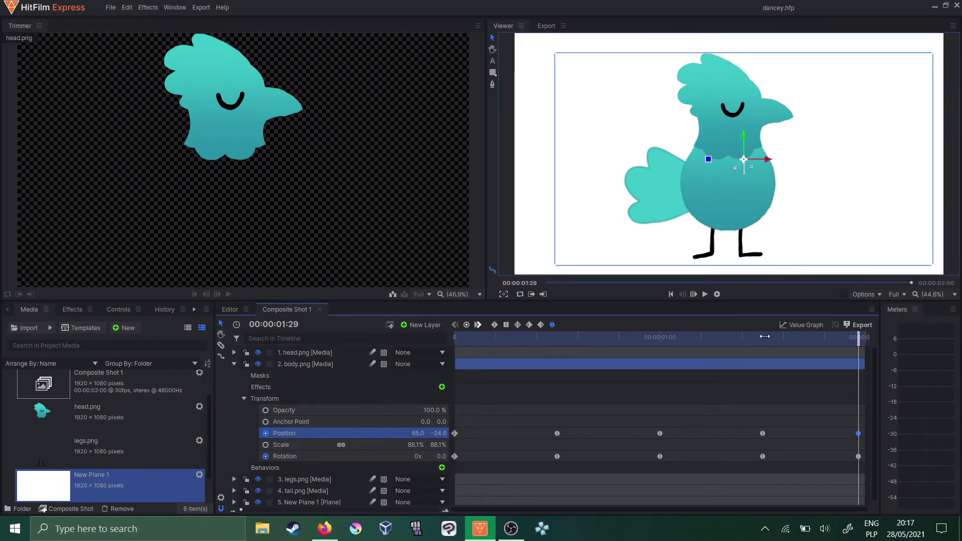
click(763, 336)
click(456, 340)
key(space)
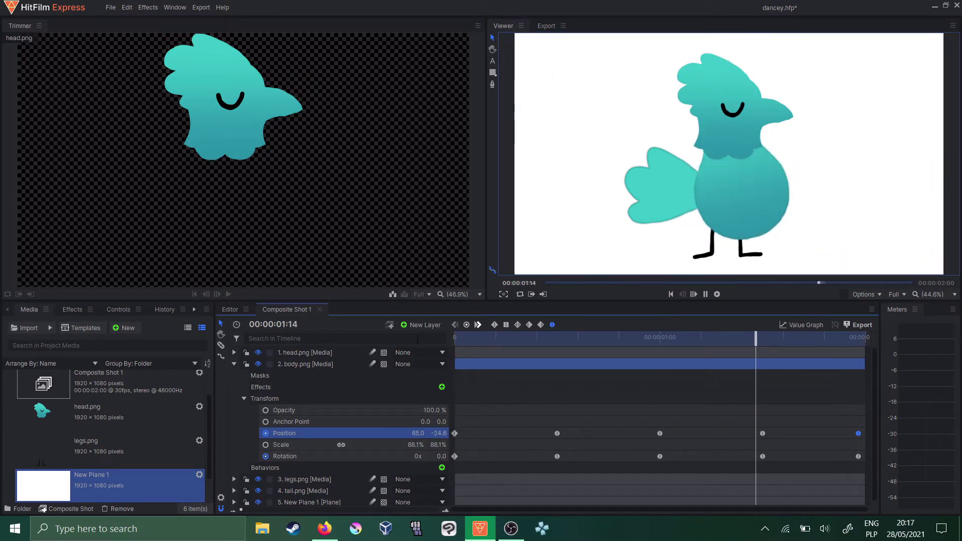
key(ctrl+s)
Apply the Twirl distortion effect to the legs.png layer
click(234, 364)
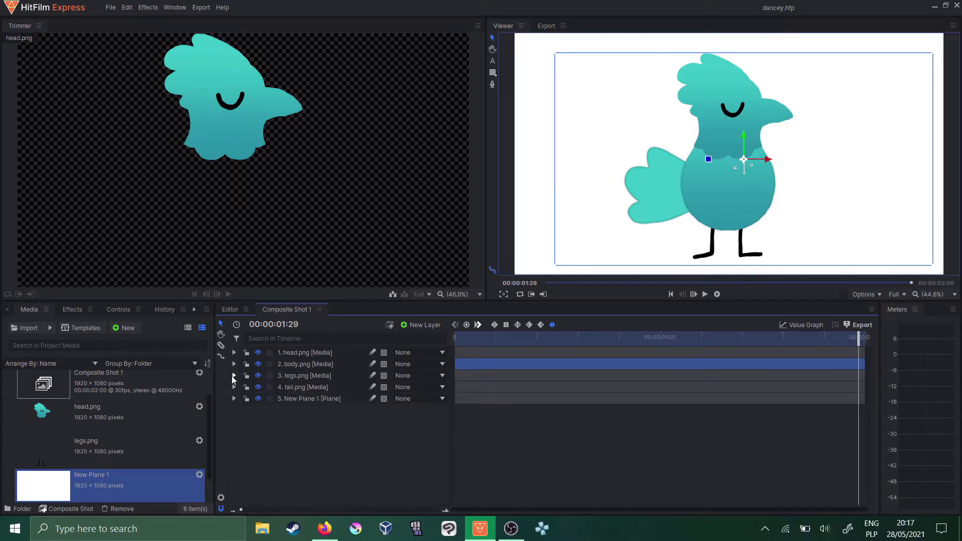
click(234, 375)
click(244, 409)
click(281, 455)
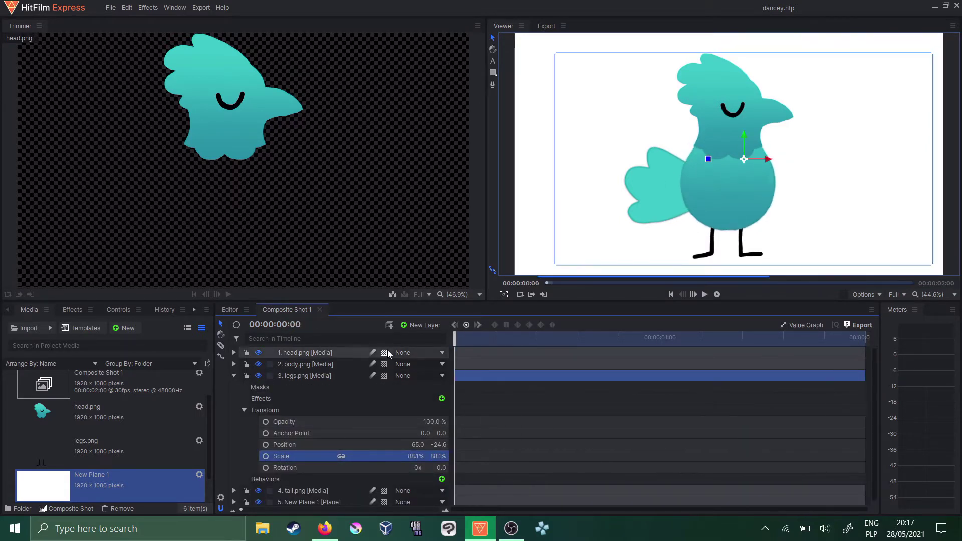
click(244, 410)
click(72, 310)
click(8, 461)
scroll(8, 461, down, 4)
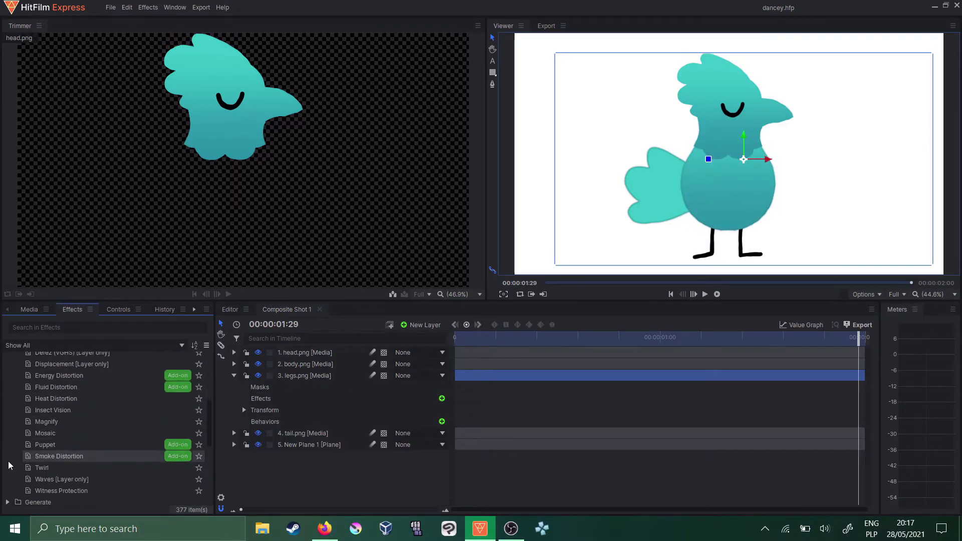
drag(42, 467, 280, 412)
click(254, 407)
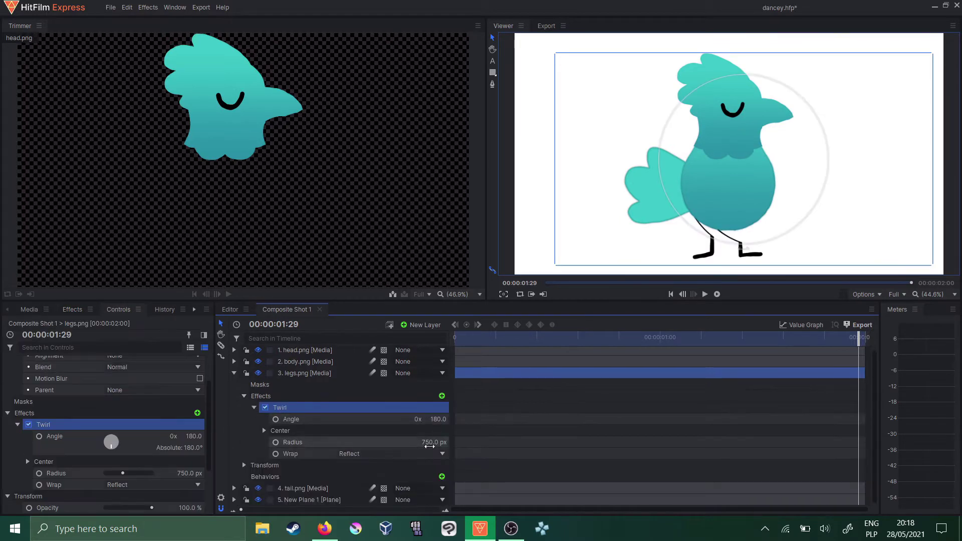
Set the legs' Twirl to an Angle of 31° and a Radius of 548 px, with its centre lowered onto the lower body
click(291, 419)
drag(710, 229, 734, 171)
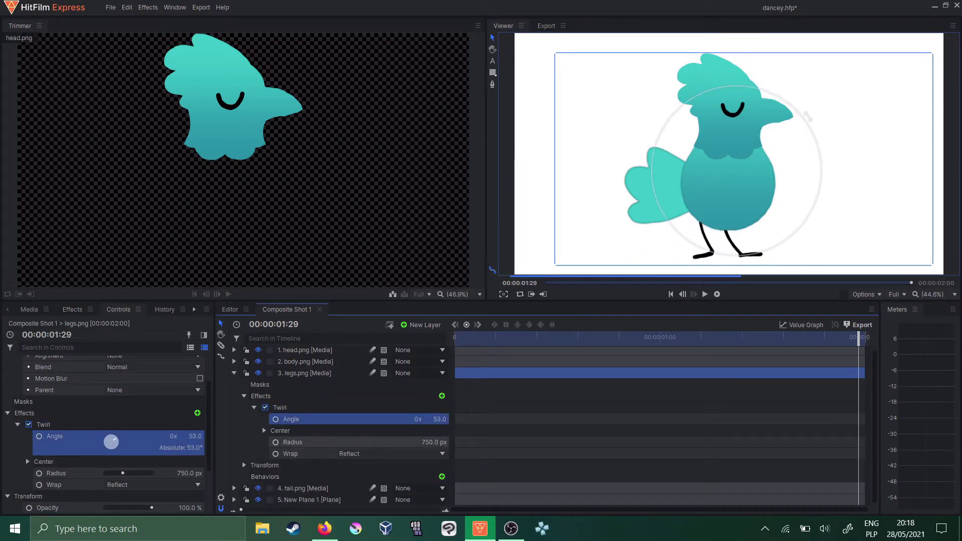
drag(433, 442, 353, 442)
drag(735, 171, 721, 203)
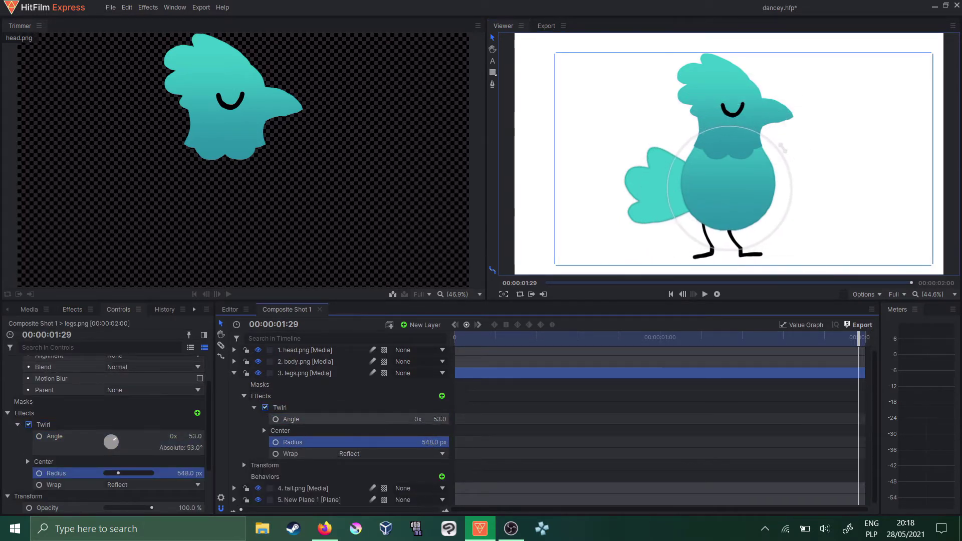
drag(439, 420, 428, 419)
drag(710, 200, 705, 205)
Keyframe the legs' Twirl Angle at 0:00 and at 48° at 0:15, and lower the Twirl centre slightly
click(455, 339)
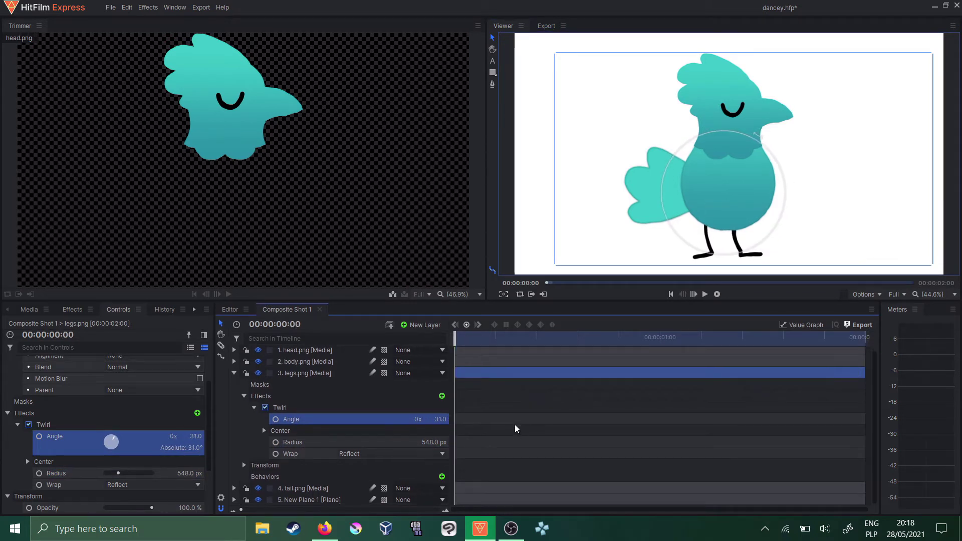
drag(455, 336, 558, 339)
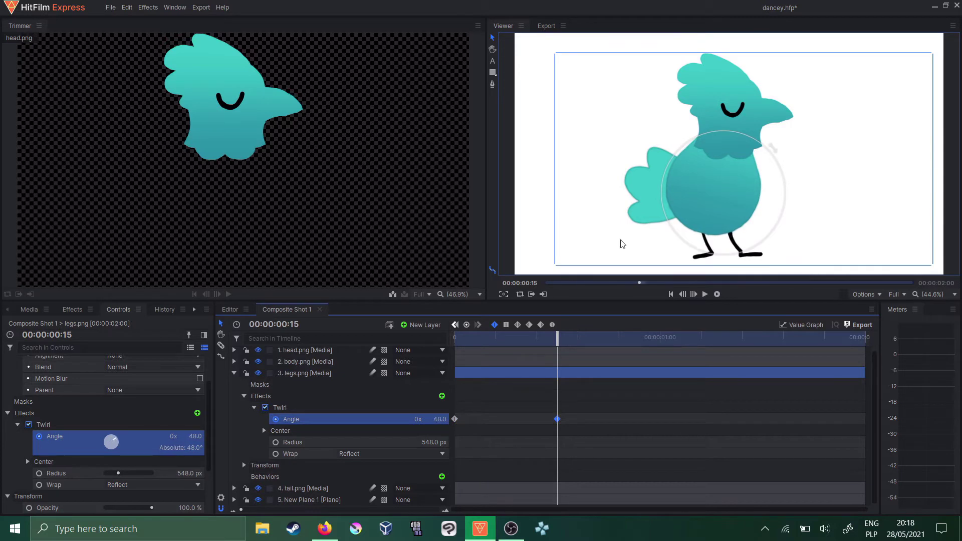
key(space)
key(space)
Change the Twirl Angle keyframe at 0:15 to the round, eased interpolation type and preview the leg motion
click(557, 338)
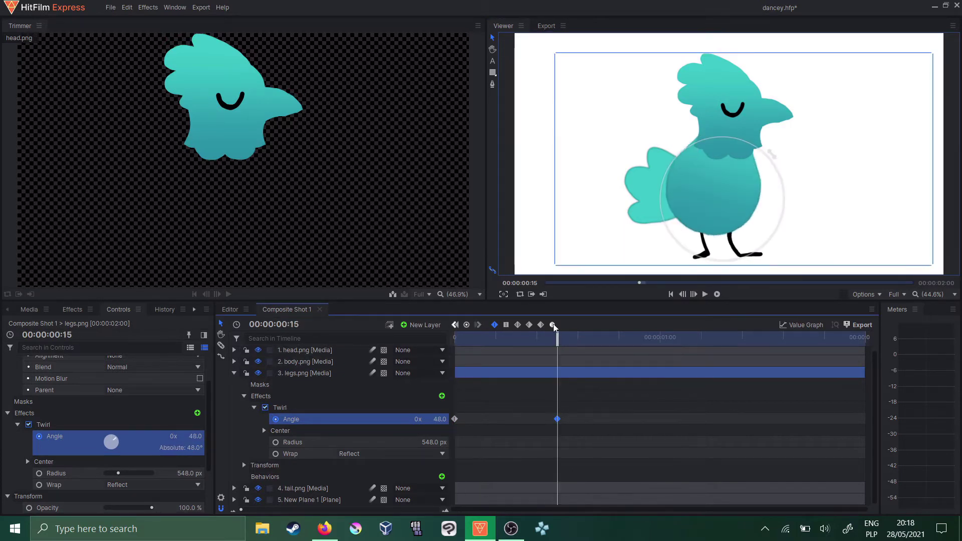
click(552, 325)
drag(557, 338, 455, 339)
key(space)
key(space)
Add an eased Twirl Angle keyframe of 0° at 1:00 for the legs, preview it and save the project
drag(612, 339, 694, 338)
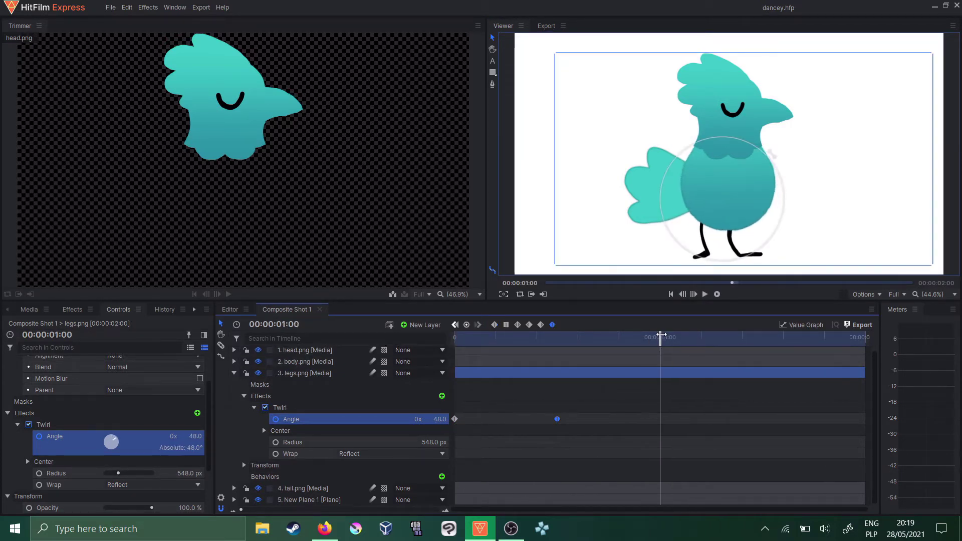
click(552, 325)
drag(576, 338, 376, 359)
key(space)
key(space)
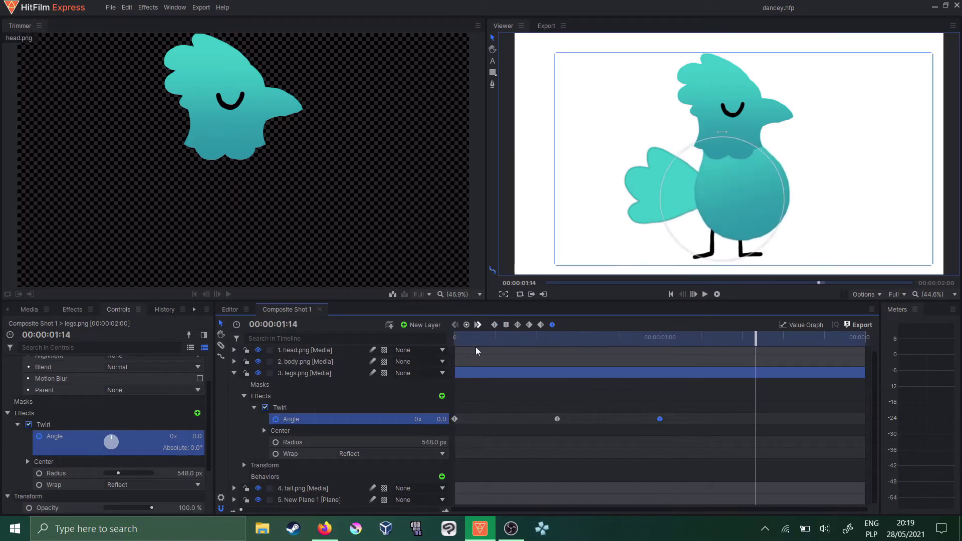
drag(476, 342, 401, 354)
key(space)
key(space)
key(ctrl+s)
Keyframe the legs' Twirl Angle in the opposite direction at 1:15 and at 0° at 1:29
drag(664, 342, 750, 345)
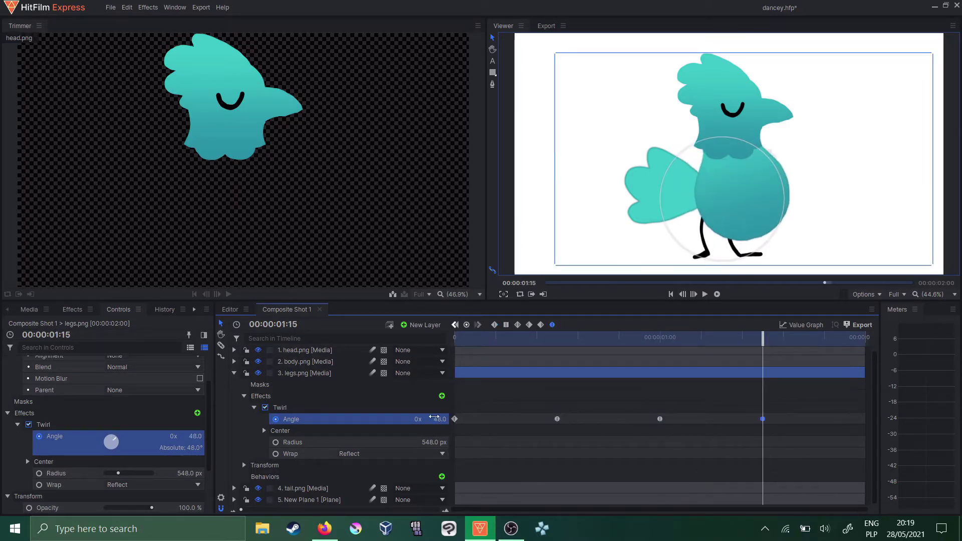
key(space)
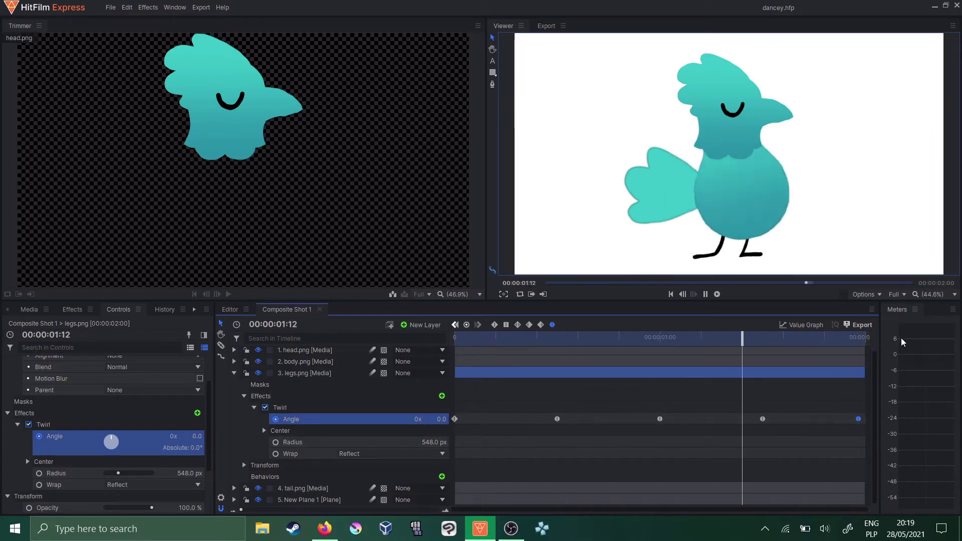
click(234, 372)
Keyframe the head's Position and Rotation at 0:00, with Position about 24.6, -74.0 and Rotation 15° at 0:15
click(233, 353)
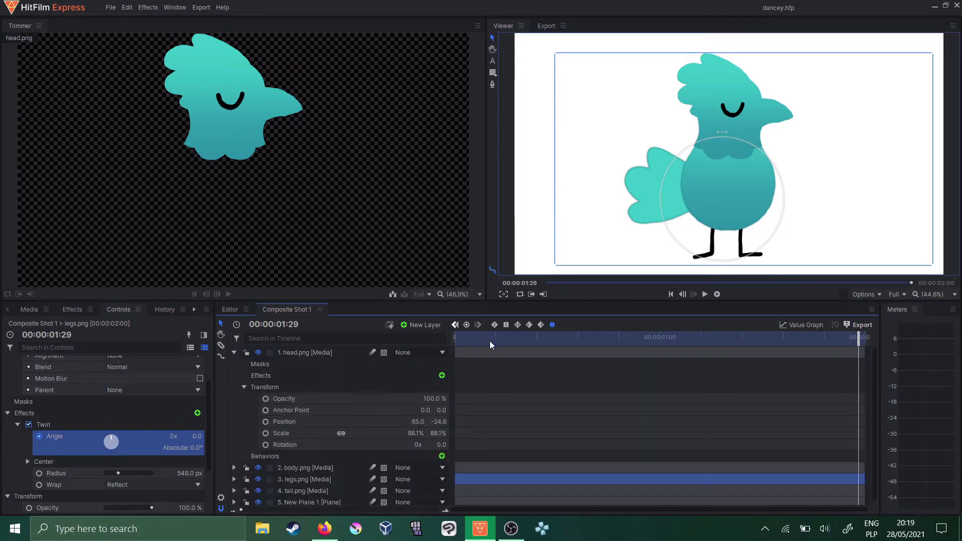
drag(801, 340, 549, 337)
click(266, 421)
click(265, 444)
drag(743, 160, 733, 173)
Change the head's Position and Rotation keyframes at 0:15 to eased interpolation and scrub through the motion
drag(545, 406, 572, 452)
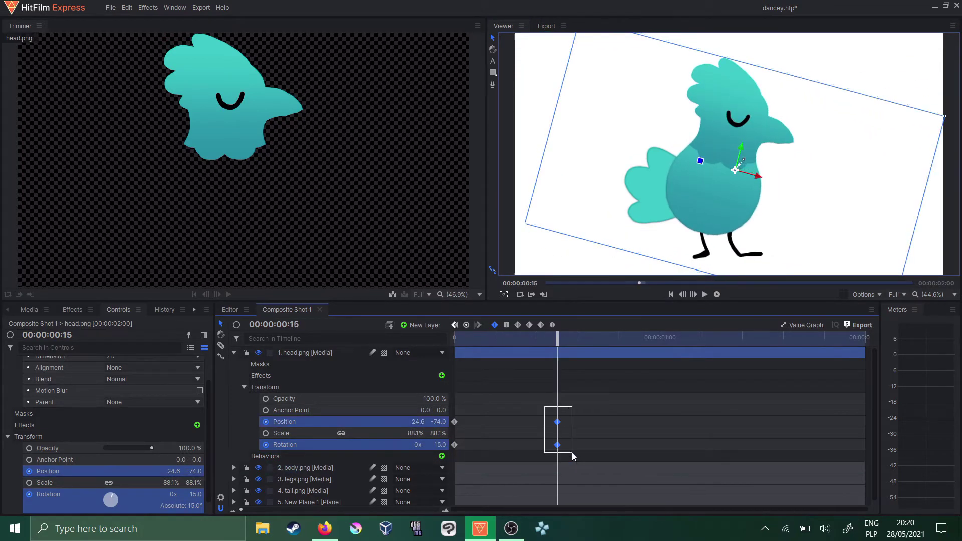
drag(530, 343, 670, 344)
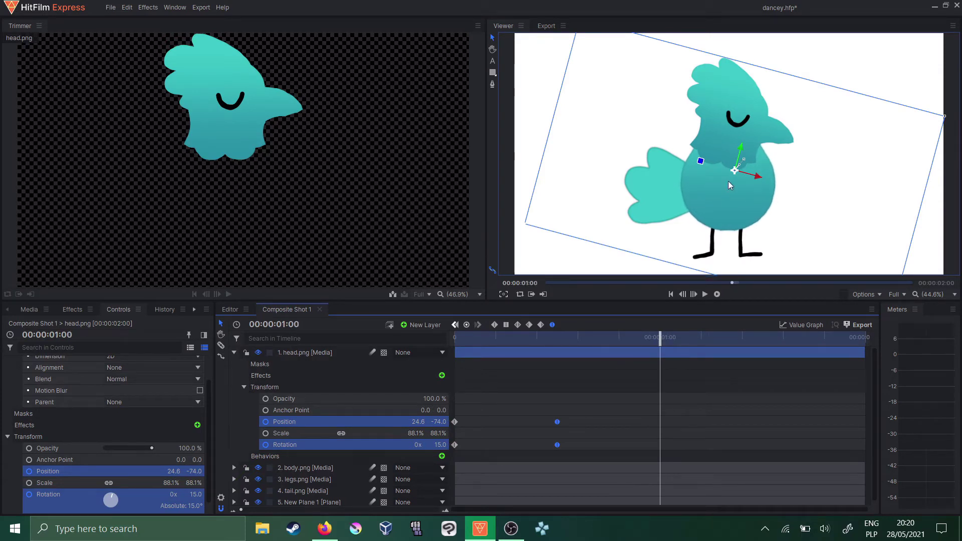
click(556, 340)
drag(553, 341, 632, 343)
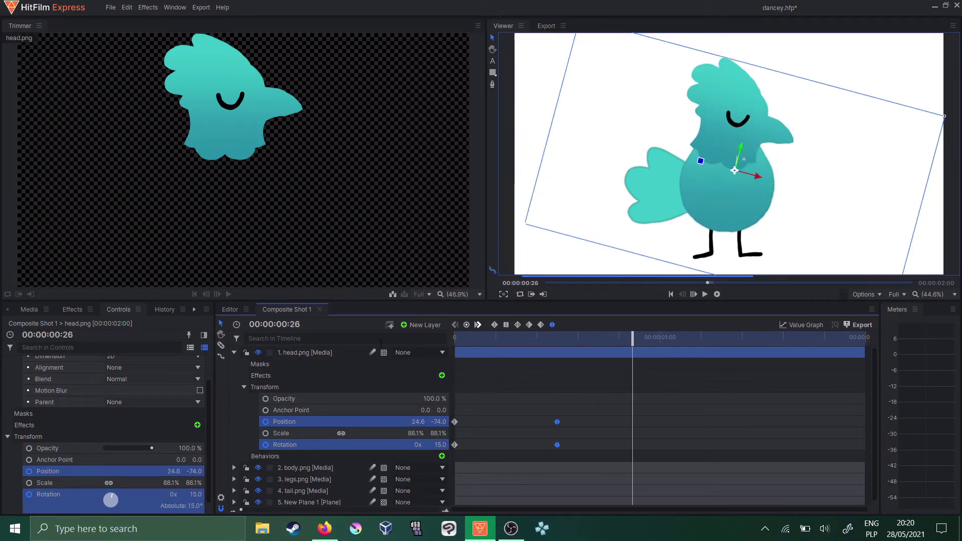
At 0:29, set the head's Rotation to 0° and paste in its Position keyframe from 0:00
click(440, 445)
text(0)
key(Return)
click(733, 170)
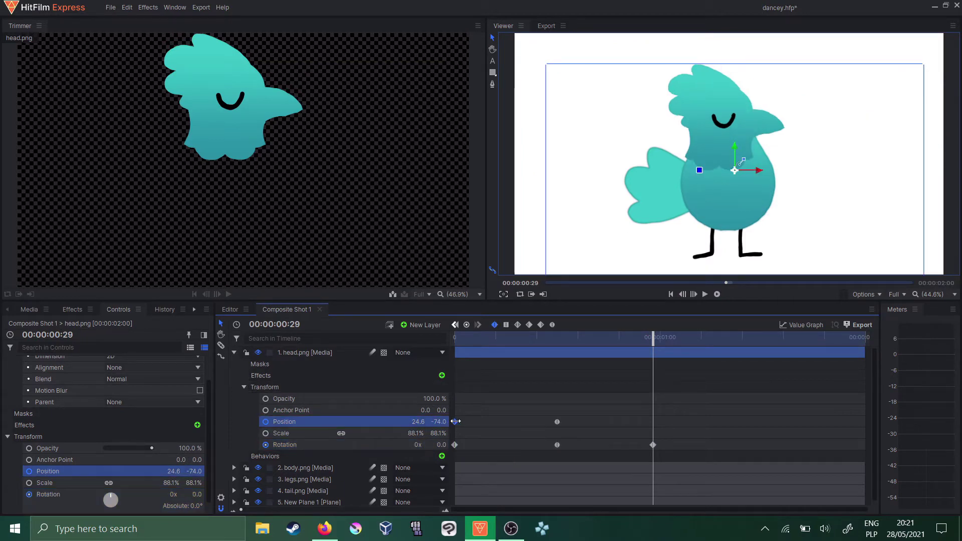
click(652, 422)
click(455, 422)
key(ctrl+c)
key(ctrl+v)
Change the head's Position and Rotation keyframes at 0:29 to eased interpolation, save the project and preview it
drag(640, 401, 662, 451)
click(552, 325)
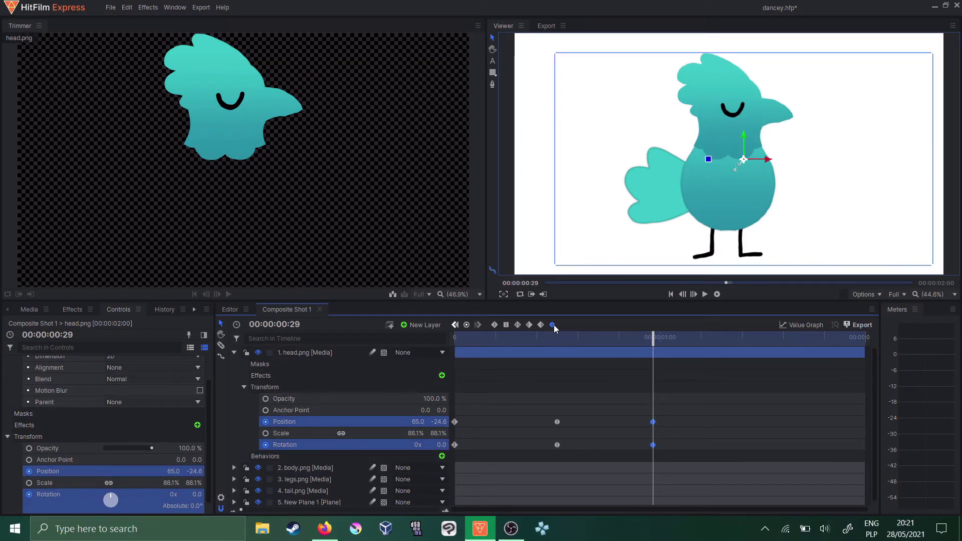
key(ctrl+s)
key(space)
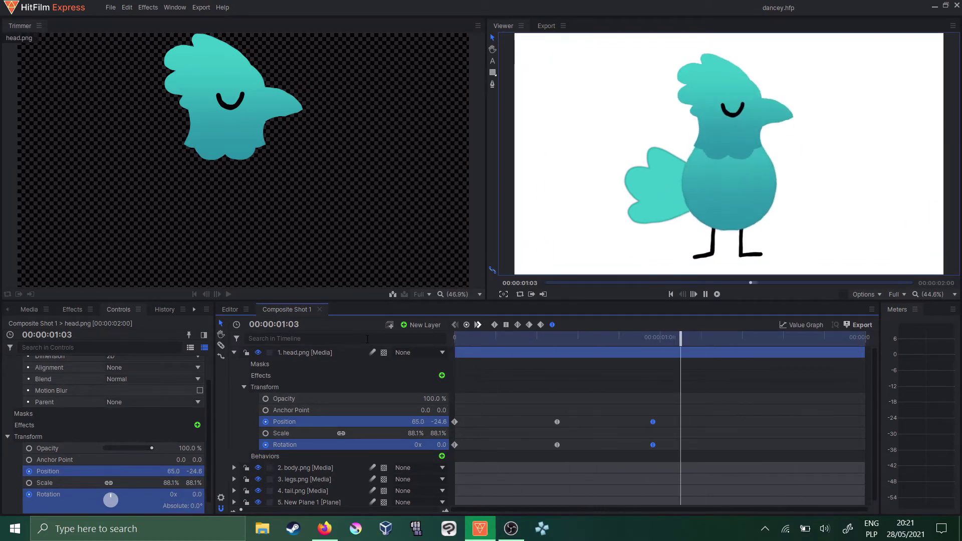
key(space)
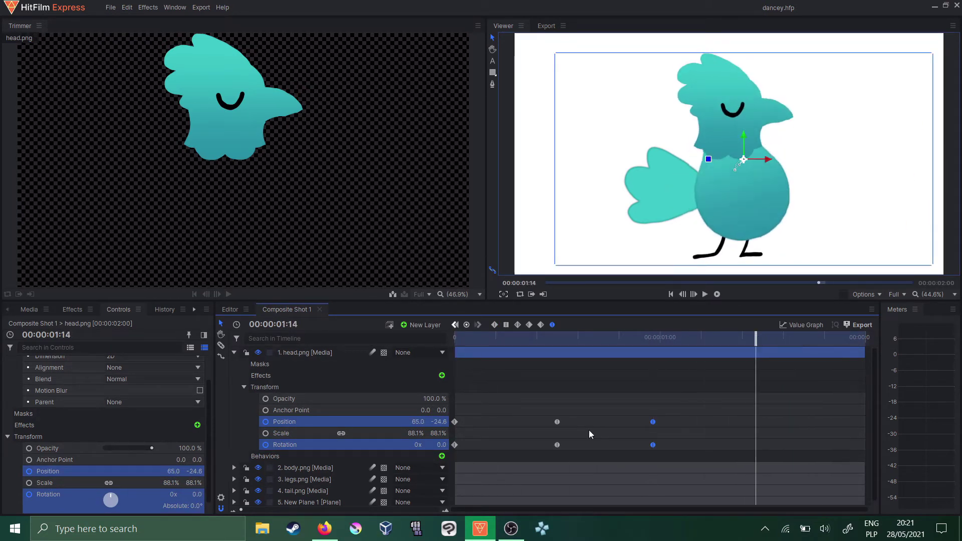
At 1:14, set the head's Position to about 96.4, -47.0 and its Rotation to -15°, and preview the motion
key(ctrl+v)
drag(639, 340, 755, 361)
drag(738, 172, 750, 166)
key(Left)
text(-)
key(Return)
key(space)
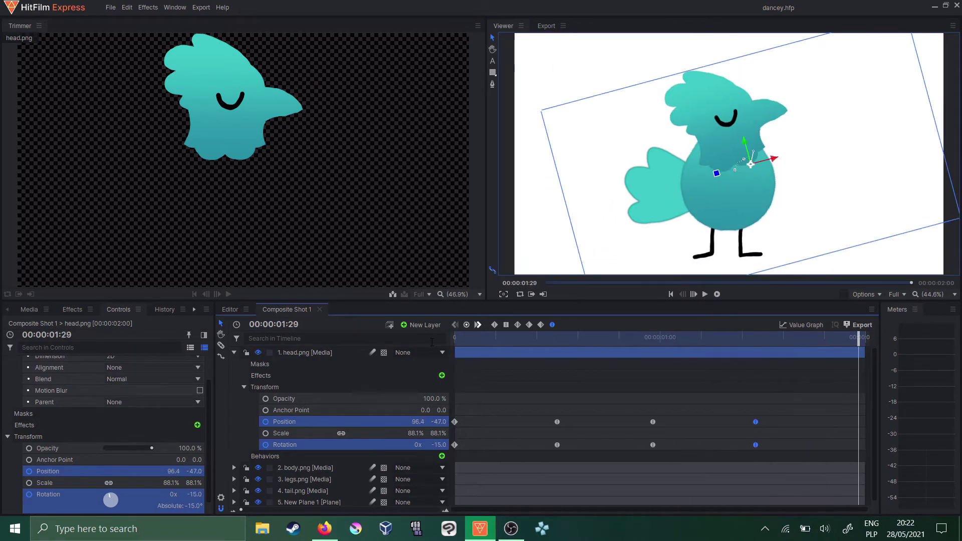
Try a head Rotation of 15° on the keyframe at 1:14 and reposition the head to match
click(759, 341)
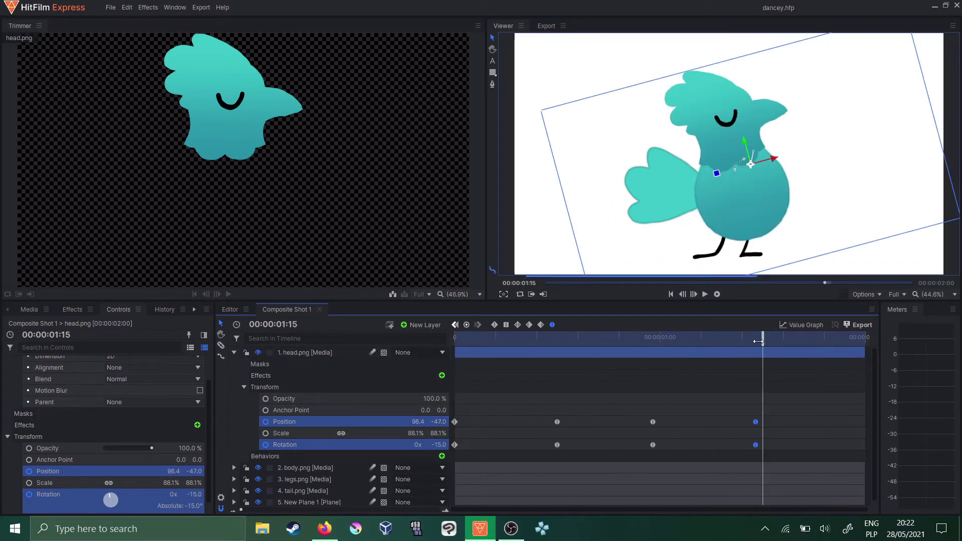
text(15)
key(Return)
drag(750, 164, 743, 173)
Set the head's Rotation at 1:14 to 7°, fine-tune its tilt and position, and save the project
click(439, 445)
text(7)
key(Return)
drag(444, 444, 440, 445)
drag(709, 171, 708, 176)
drag(745, 174, 748, 168)
key(ctrl+s)
drag(756, 339, 405, 346)
key(space)
Copy the head's Position and Rotation keyframes from 0:29 to 1:29
drag(641, 415, 662, 449)
key(ctrl+c)
key(ctrl+v)
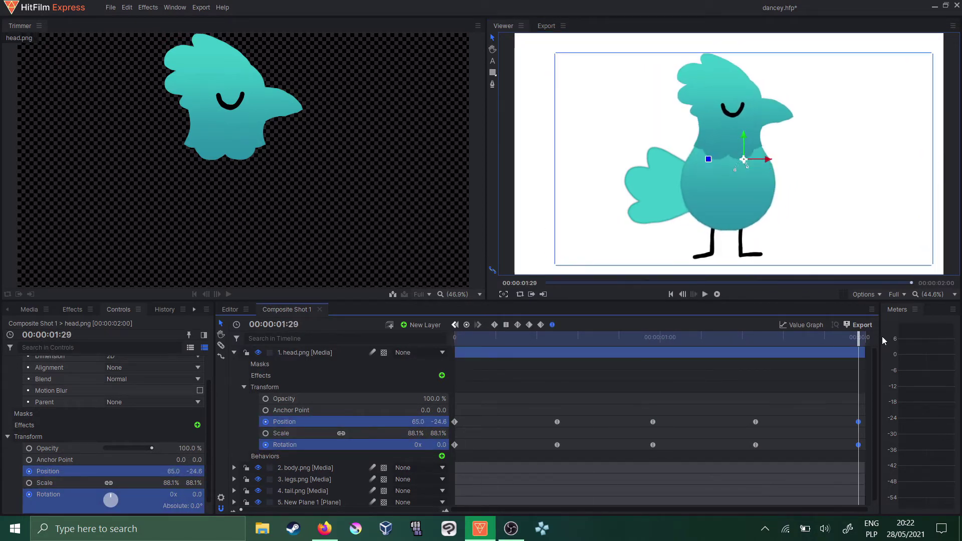
Turn on looped playback in the viewer and preview the whole animation
key(space)
key(space)
click(523, 295)
key(space)
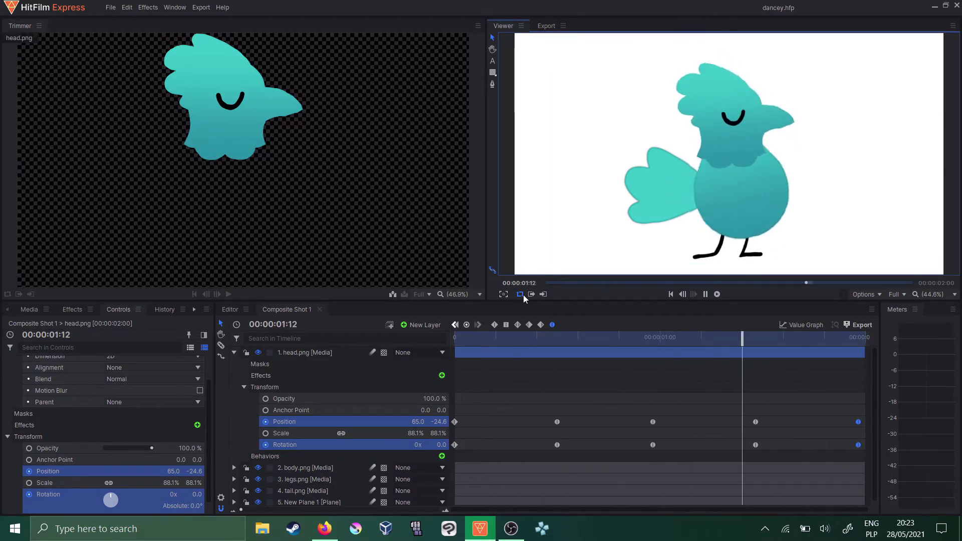
key(space)
Enable Position and Rotation keyframing on the tail layer at 0:01, posing the tail at Rotation 38.8° and Position 98.6, -210.8
click(234, 353)
click(234, 386)
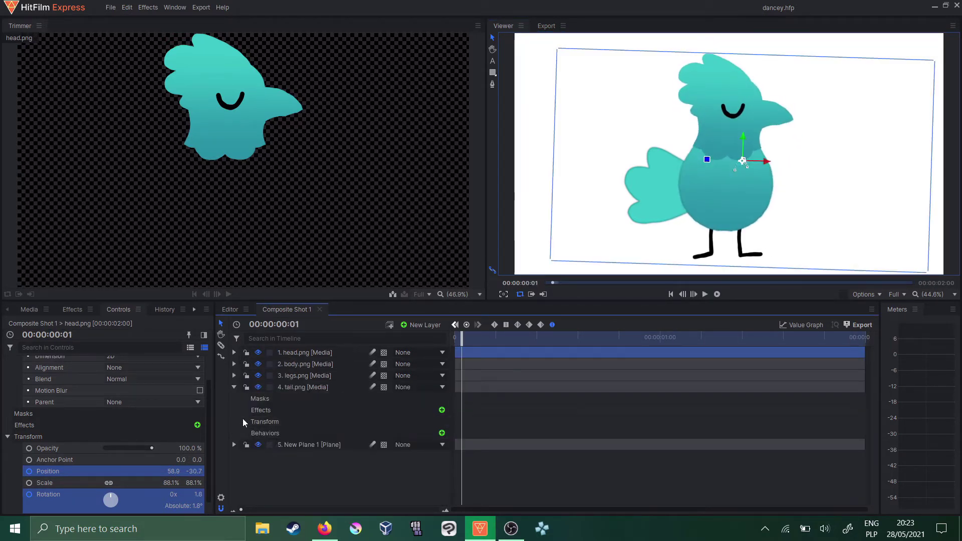
click(243, 422)
click(266, 479)
drag(555, 53, 701, 52)
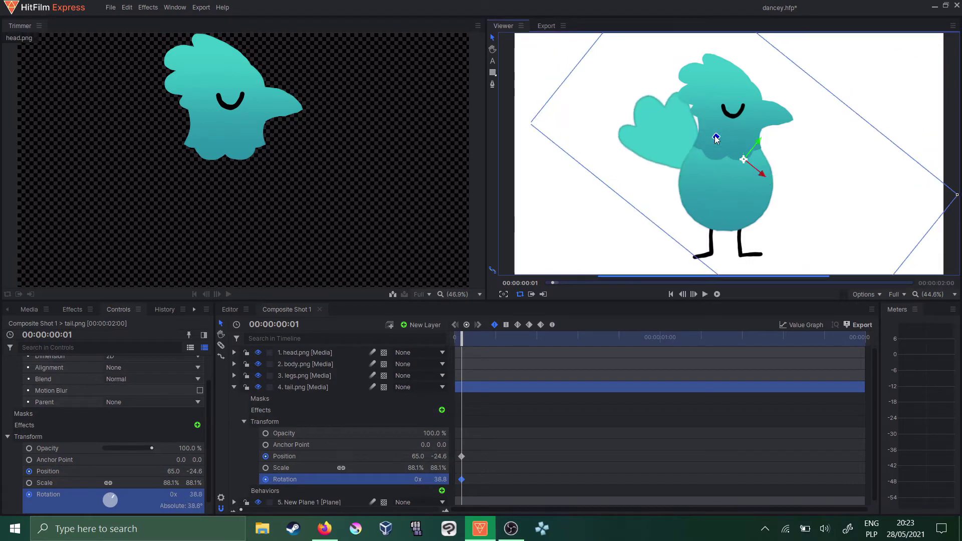
drag(745, 161, 752, 204)
Pose the tail lowered at 0:16 with Rotation -18.3° and Position -58.3, -4.4
drag(458, 344, 579, 339)
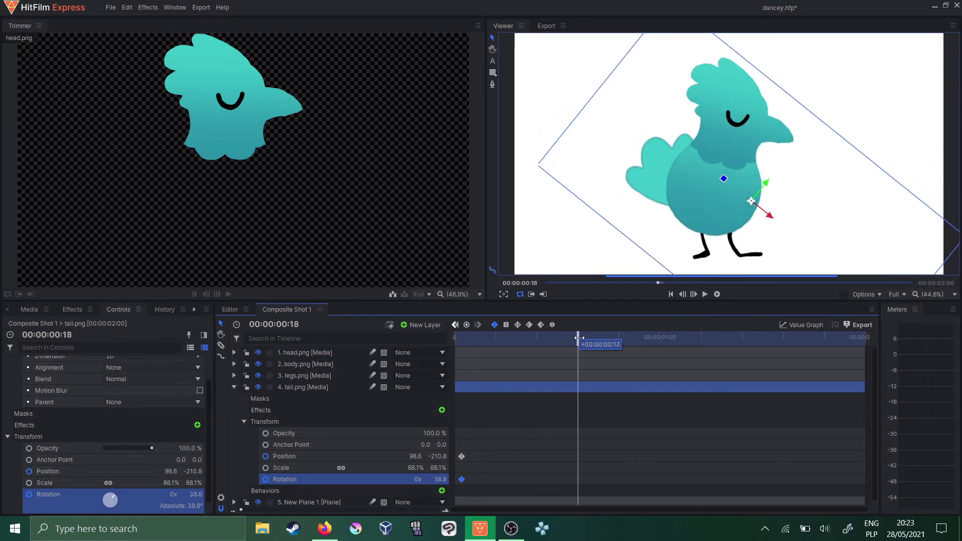
drag(723, 179, 693, 187)
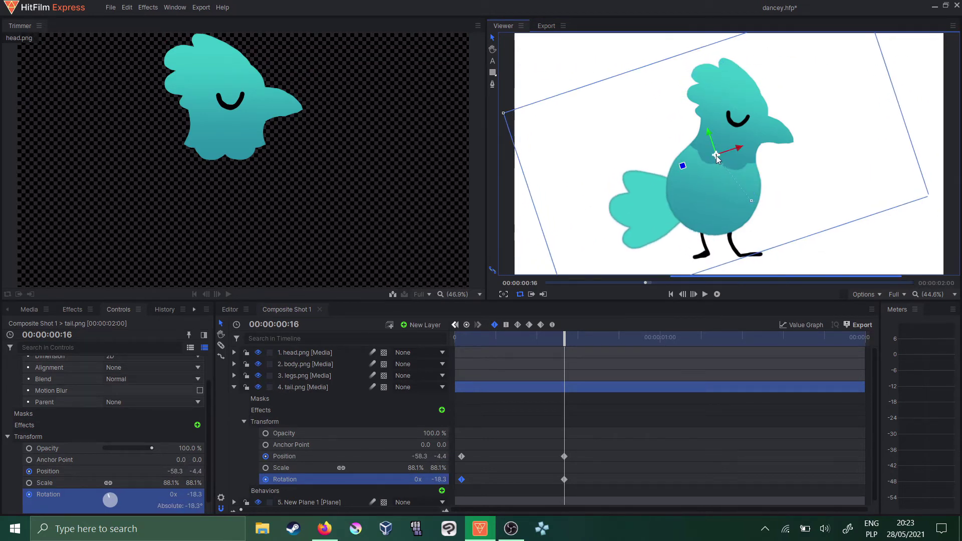
drag(564, 339, 584, 339)
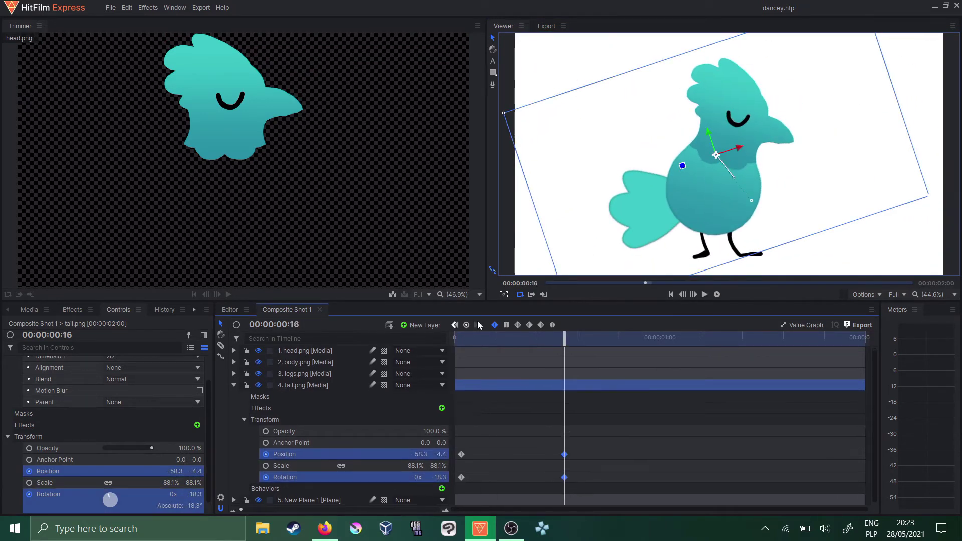
Copy the tail's Position and Rotation keyframes from 0:01 to 1:00 and preview the motion
drag(473, 485, 457, 448)
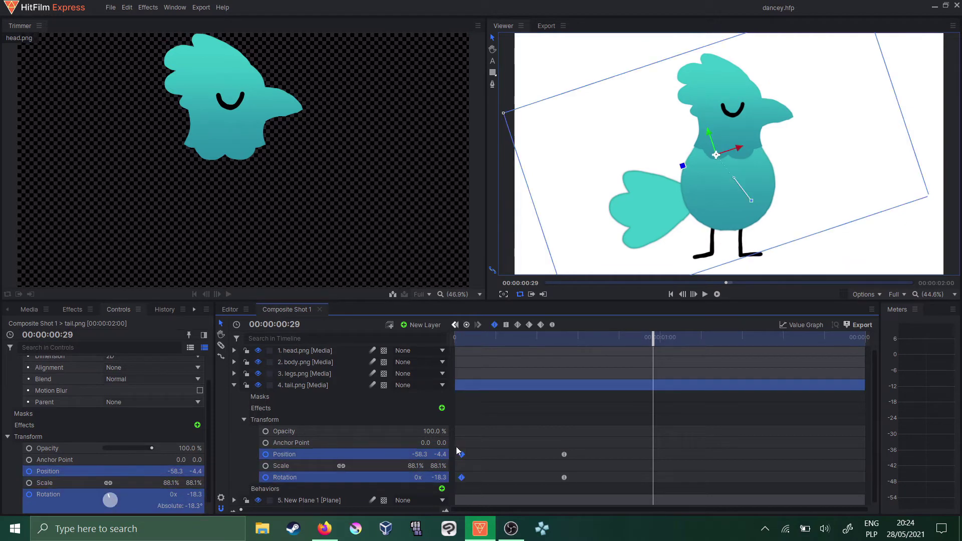
key(ctrl+v)
key(space)
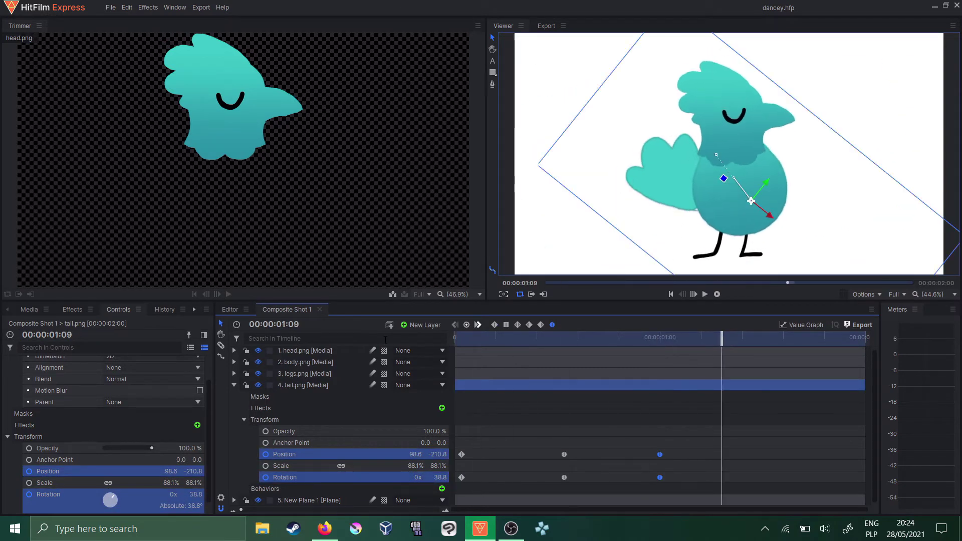
key(space)
Pose the tail at 1:15 with a new Position and Rotation, smooth those keyframes, and preview the motion
drag(659, 338, 762, 338)
drag(751, 201, 770, 256)
drag(431, 476, 442, 476)
drag(770, 257, 754, 259)
drag(762, 338, 368, 348)
key(space)
drag(743, 422, 766, 467)
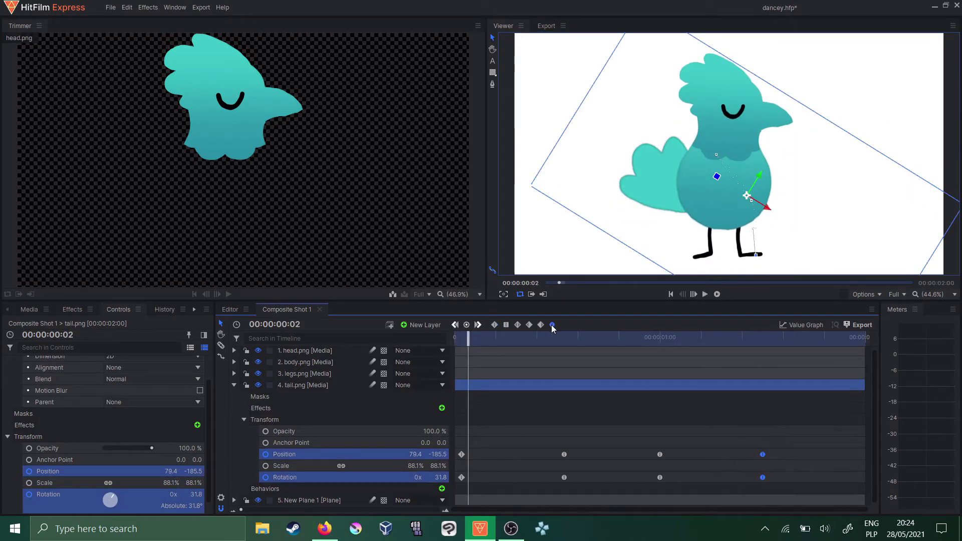
key(space)
Copy the tail's 0:01 Position and Rotation keyframes to 1:29 with smoothed interpolation and preview the loop
drag(457, 441, 478, 483)
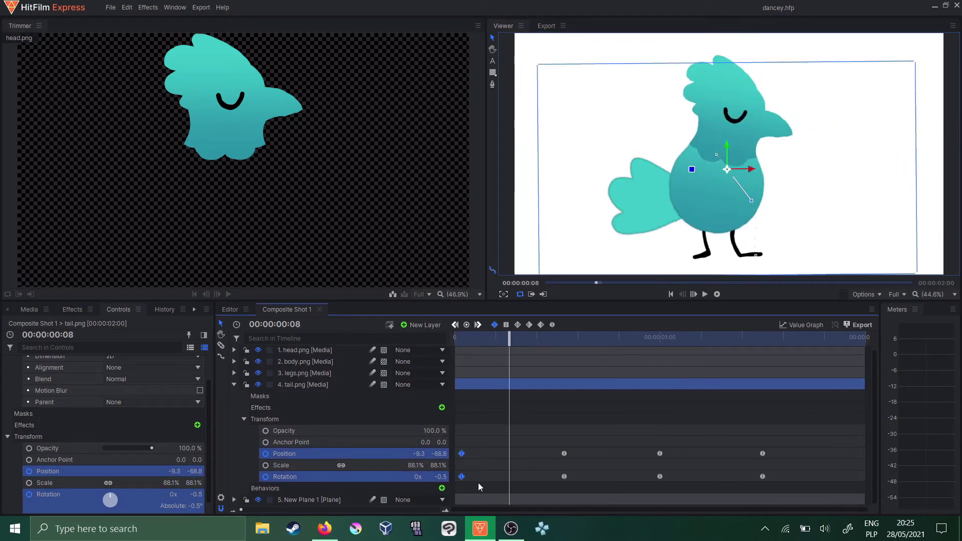
key(ctrl+c)
drag(510, 339, 916, 354)
key(ctrl+v)
click(551, 325)
key(space)
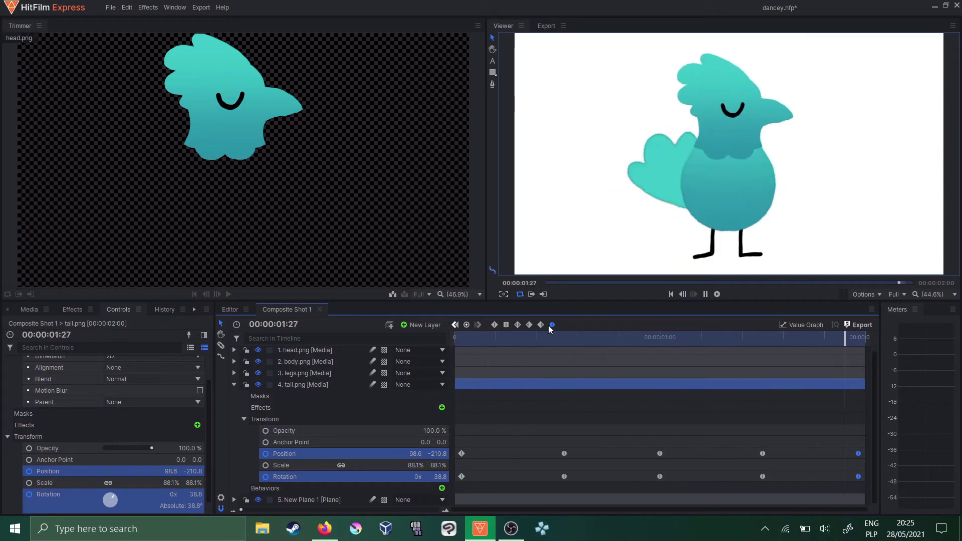
key(space)
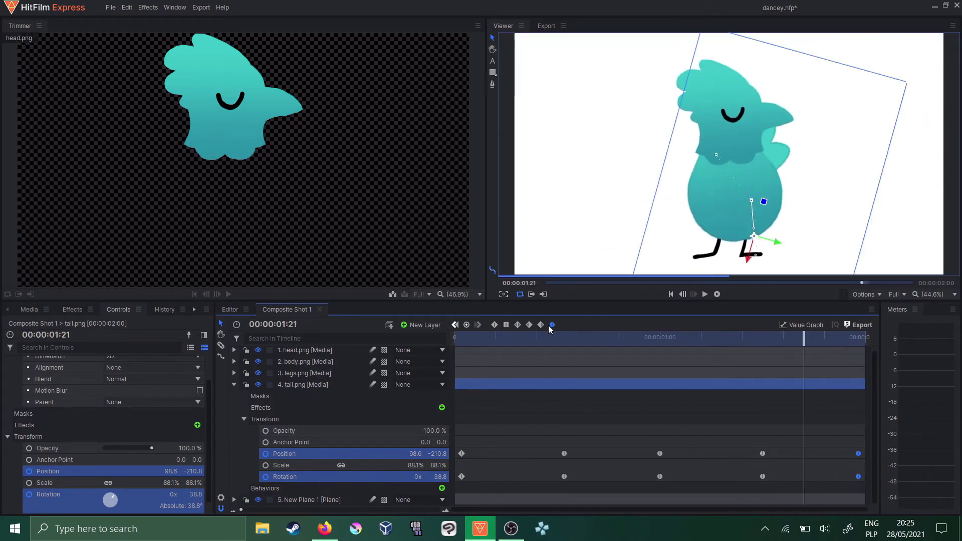
Shift the tail's 1:15 Position and Rotation keyframes earlier to 1:11 and preview the loop
drag(762, 477, 735, 476)
key(space)
key(space)
key(space)
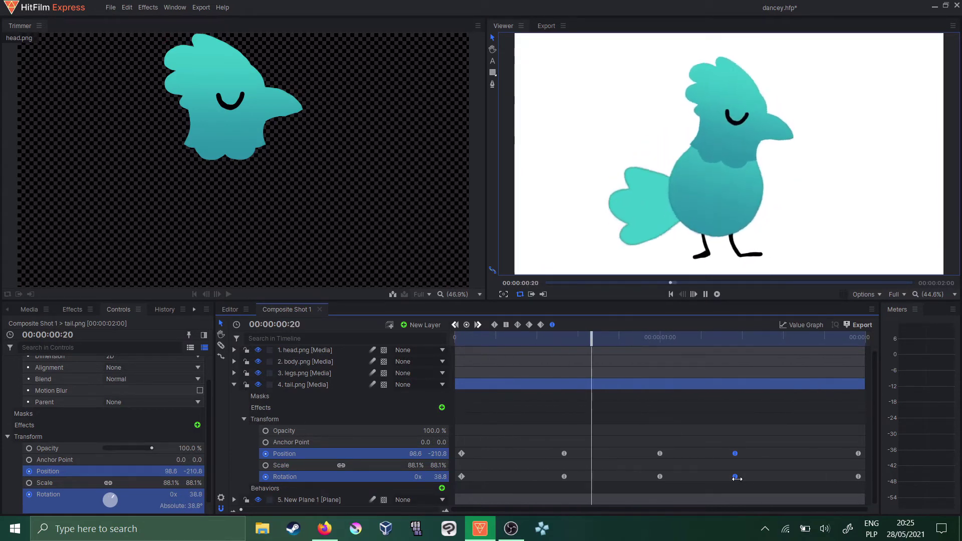
key(space)
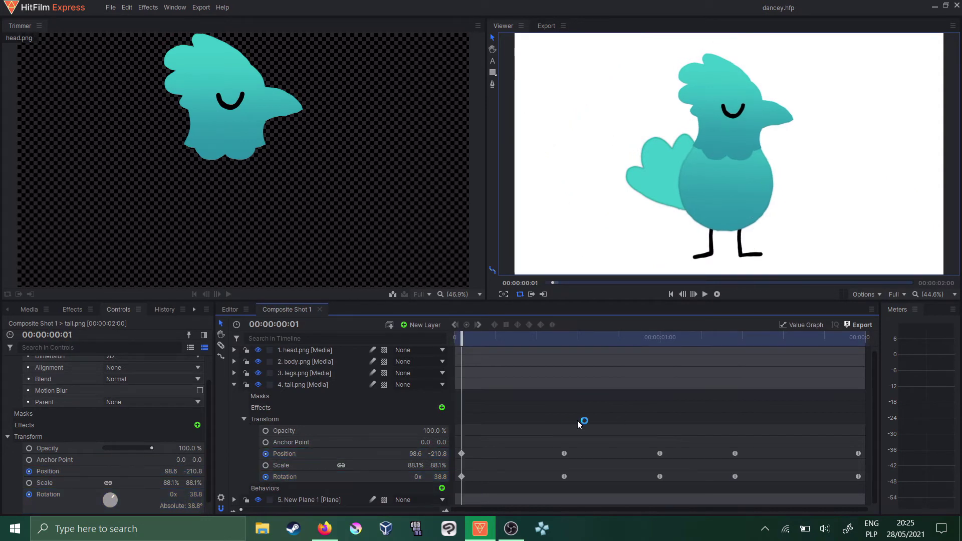
Delete all tail keyframes after 0:01, and lock the head, body and legs layers
drag(494, 412, 864, 501)
key(Delete)
mouse_move(726, 178)
mouse_down()
mouse_move(752, 167)
mouse_move(729, 206)
mouse_move(735, 193)
mouse_up()
key(ctrl+z)
drag(246, 352, 245, 377)
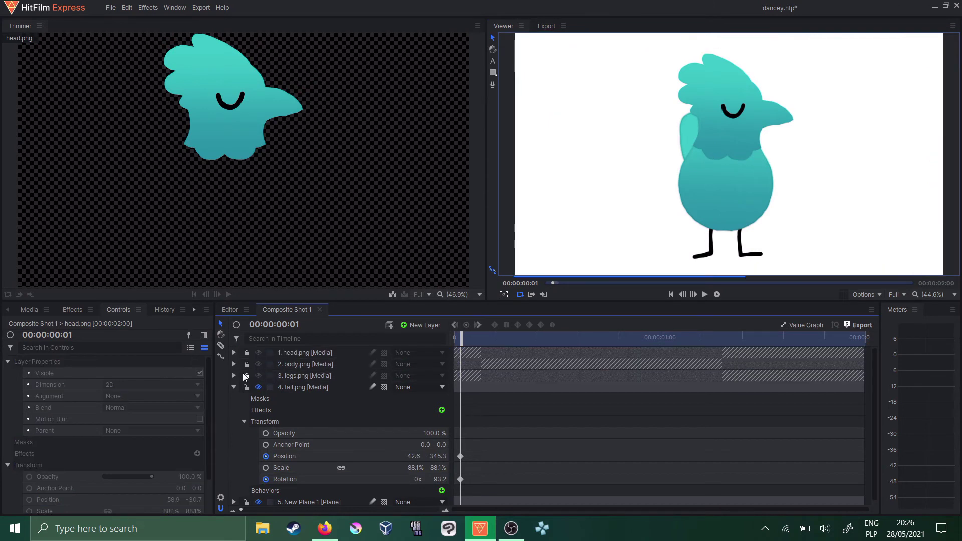
Move the tail's Position and Rotation keyframes to 0:00 and repose the tail at Position 22.4, -365.5 and Rotation 79.5°
click(300, 456)
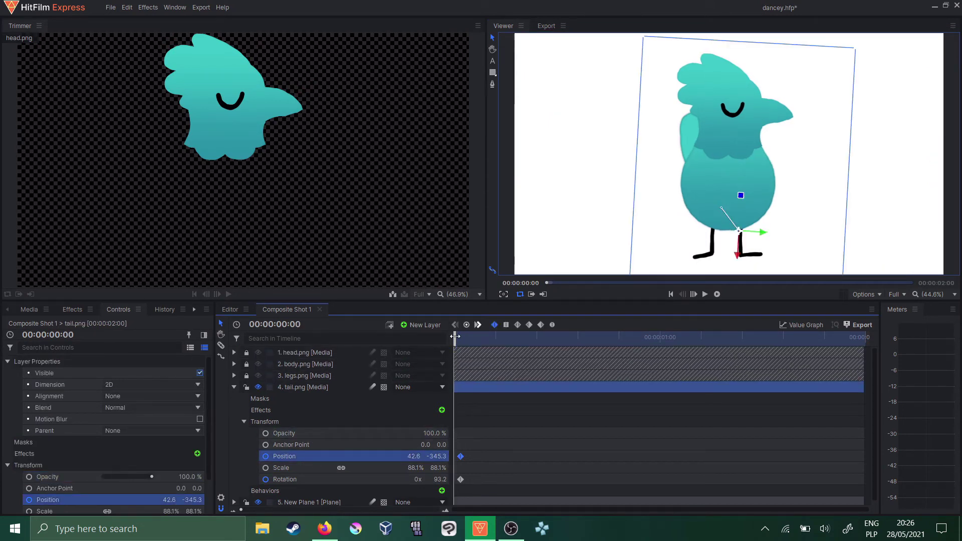
drag(459, 457, 452, 457)
drag(459, 480, 447, 479)
drag(739, 233, 732, 203)
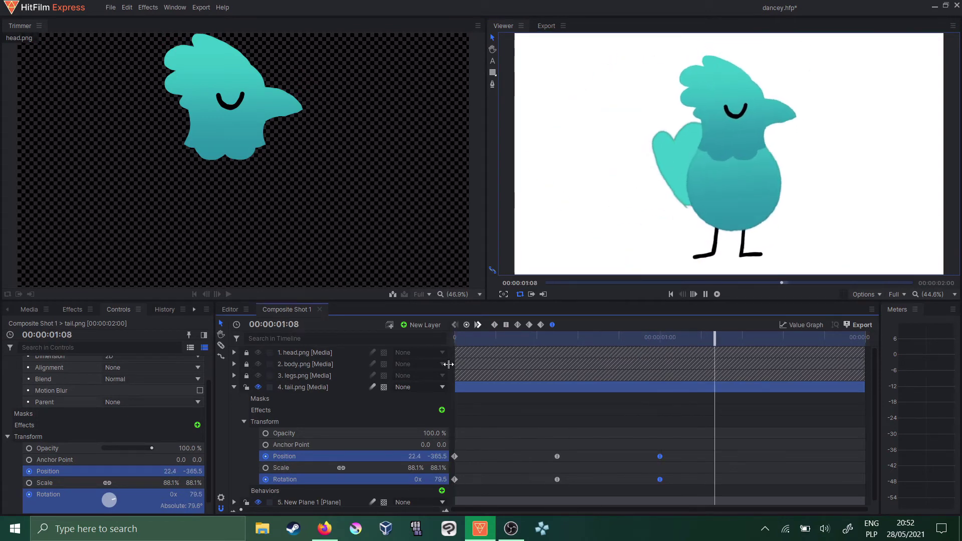
Stop the preview and undo the tail keyframes added at 0:15 and 1:00
key(space)
key(ctrl+z)
key(ctrl+z)
key(ctrl+z)
key(ctrl+z)
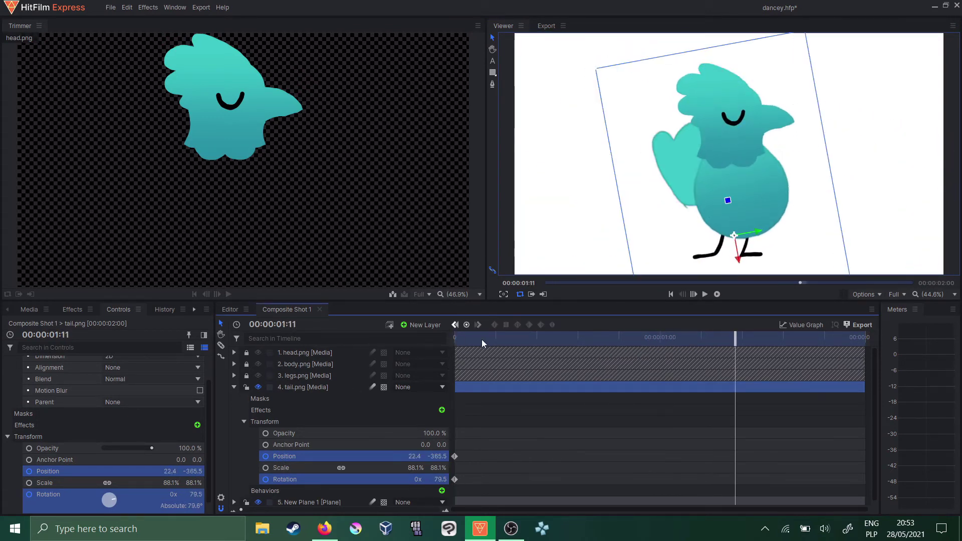
Set the tail's Anchor Point to -275, -149 and reposition the tail at 0:00 to Position -112.1, -159.2
click(454, 343)
click(311, 445)
drag(423, 445, 352, 445)
drag(727, 201, 704, 196)
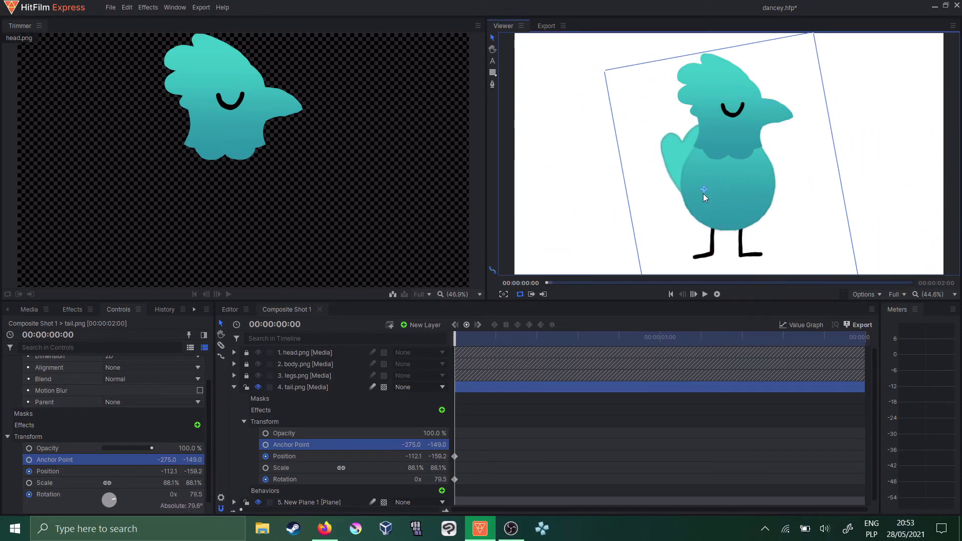
Pose the tail at 0:15 with Rotation -22.2° and Position -206.3, -197.3
drag(465, 338, 564, 340)
drag(698, 156, 697, 190)
click(697, 197)
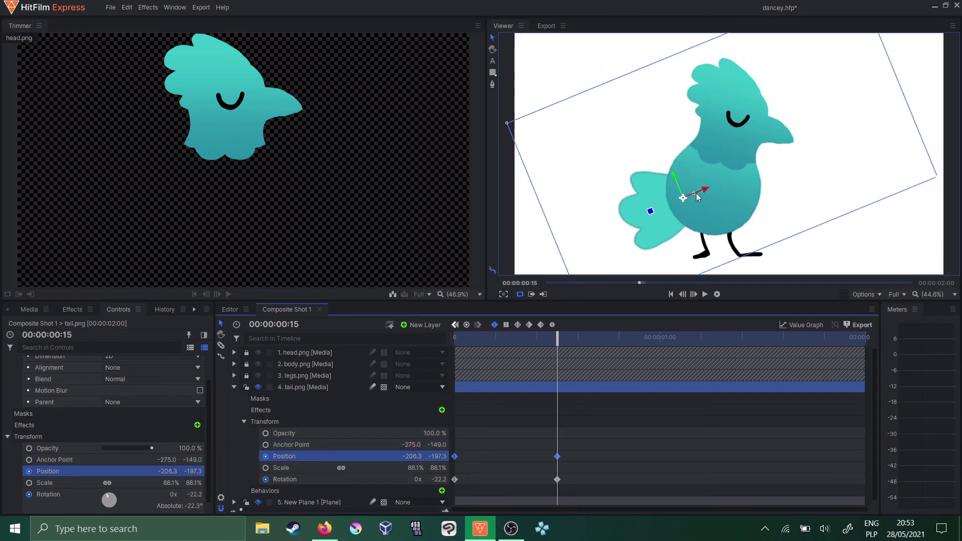
Smooth the tail's Position and Rotation keyframes at 0:15 with Bezier interpolation and preview the motion
drag(541, 447, 576, 484)
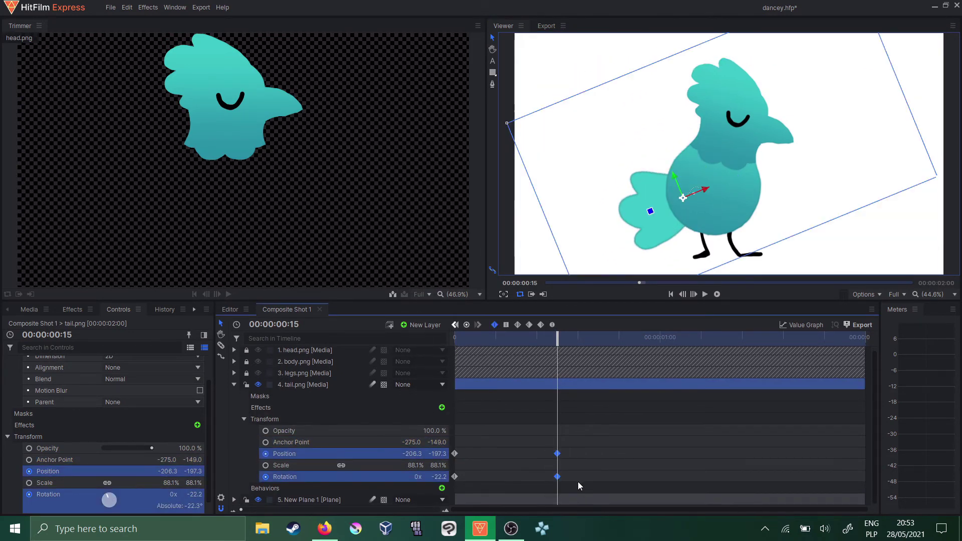
click(552, 325)
drag(557, 338, 337, 348)
key(space)
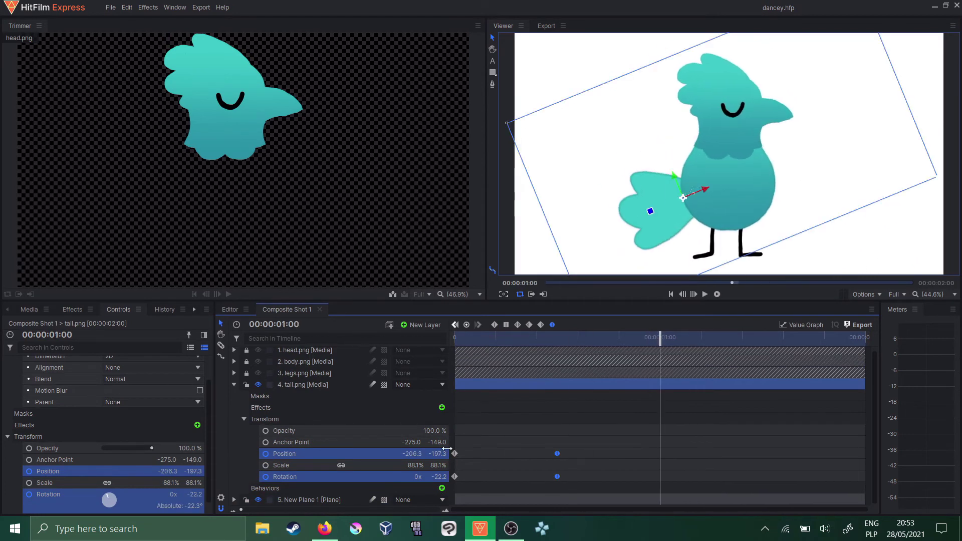
Copy the tail's Position and Rotation keyframes from 0:00 to 1:00
drag(469, 485, 444, 445)
key(ctrl+c)
key(ctrl+v)
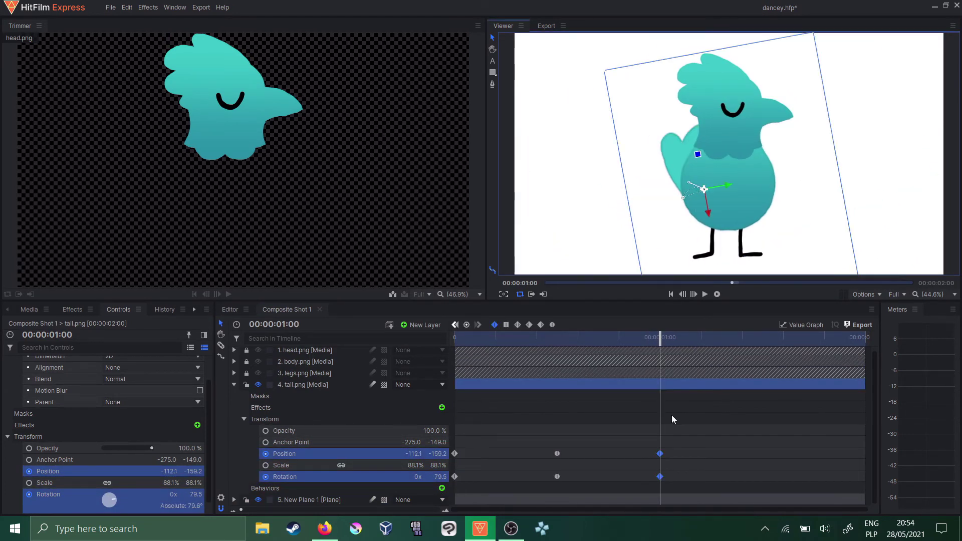
Try smoothing the tail's Position keyframe at 1:00 and reshaping its motion path, then save and preview
click(659, 453)
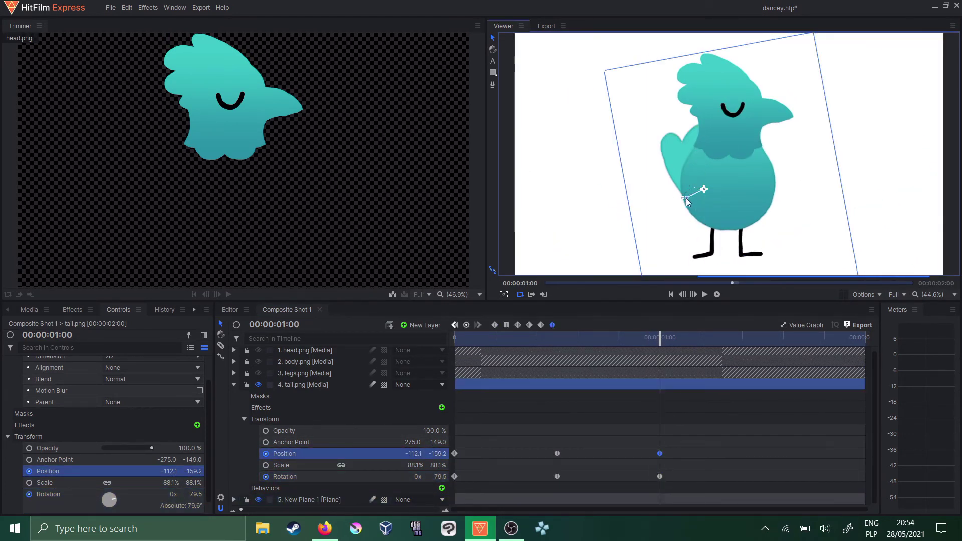
drag(641, 339, 327, 347)
key(space)
key(space)
key(ctrl+s)
drag(481, 338, 368, 330)
key(space)
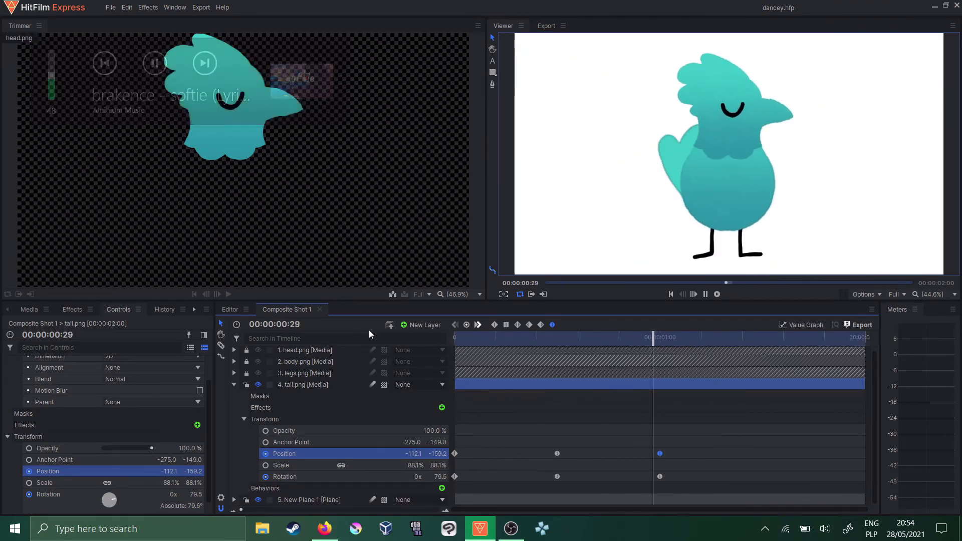
key(space)
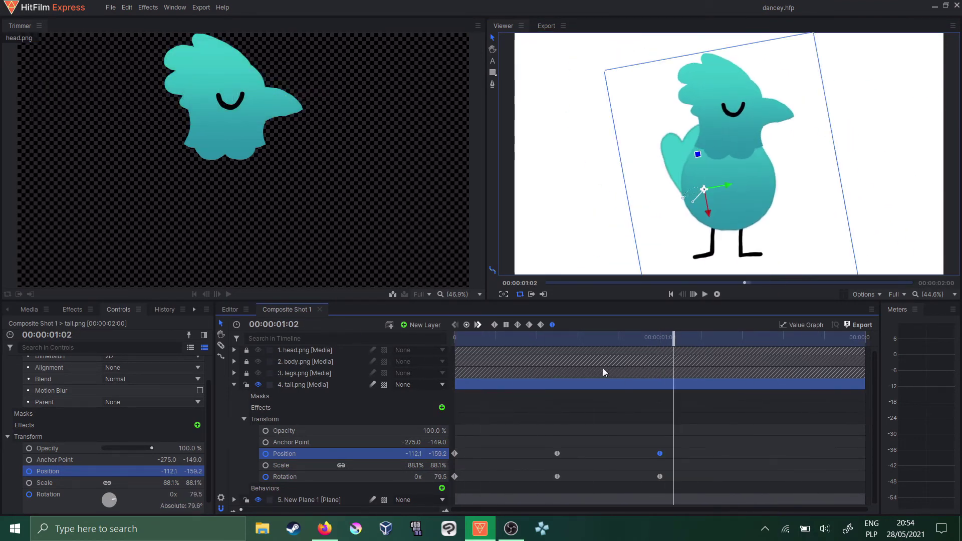
Try adjusting the motion path handle of the tail's 1:00 Position keyframe again, undoing and redoing the pasted keyframes
click(660, 338)
click(692, 202)
click(658, 453)
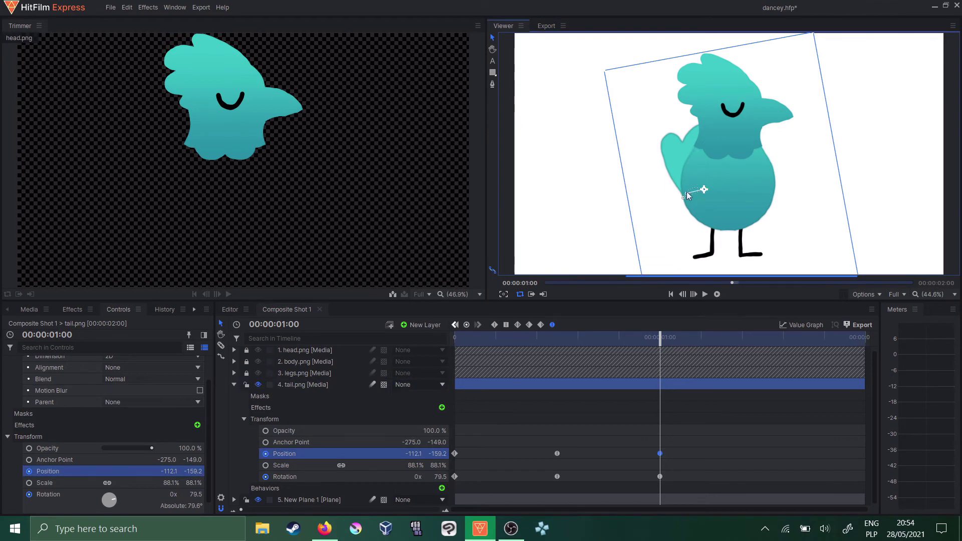
drag(467, 340, 643, 434)
key(ctrl+z)
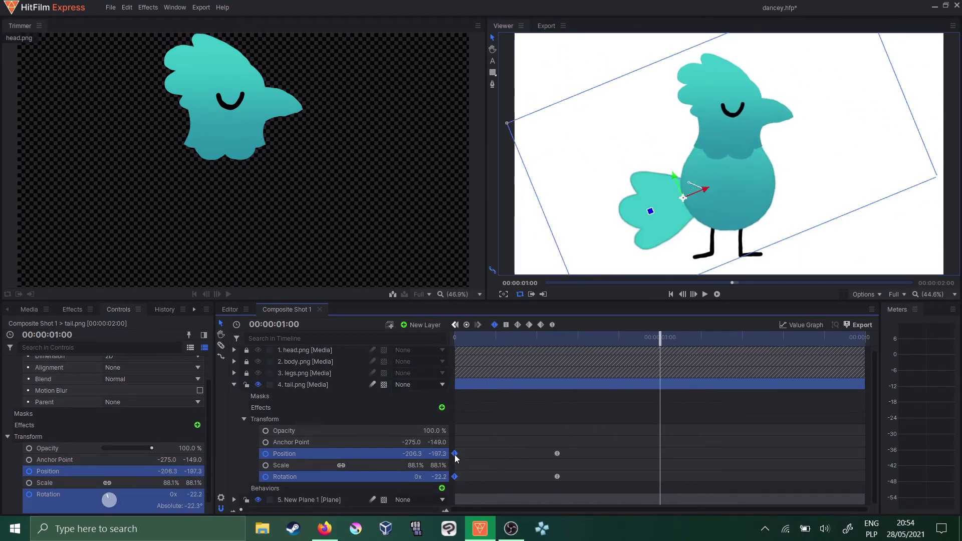
key(ctrl+y)
Try nudging the tail's position at 1:00, then undo back past the pasted 1:00 keyframes
click(678, 203)
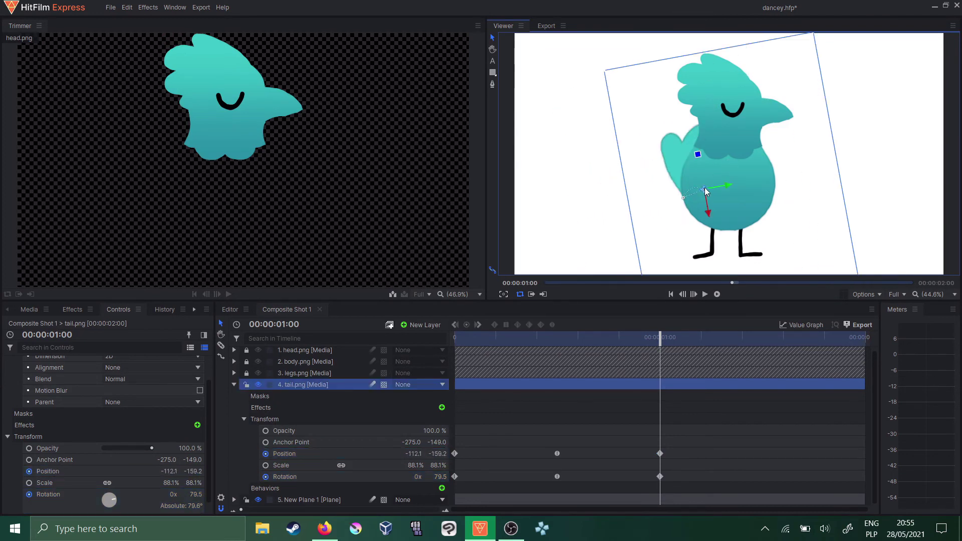
drag(708, 197, 708, 191)
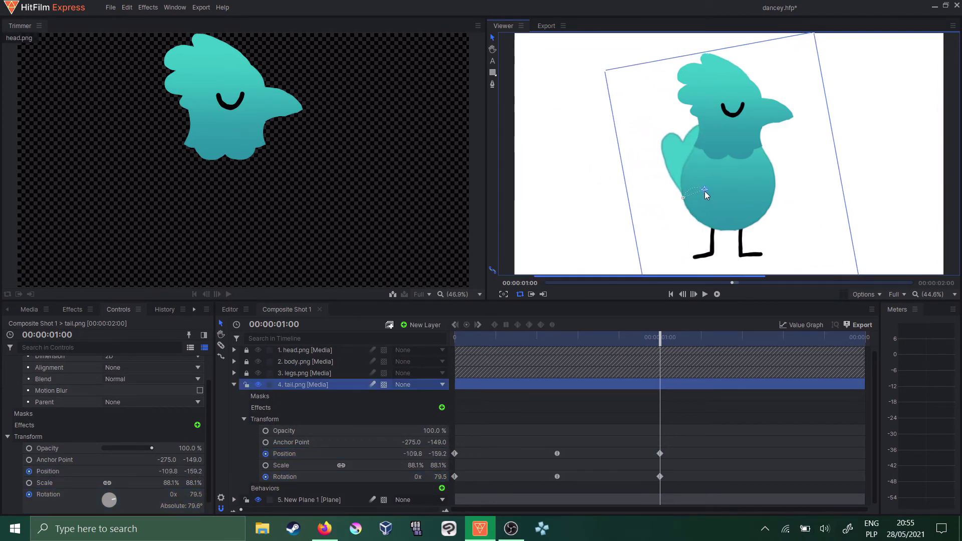
click(704, 191)
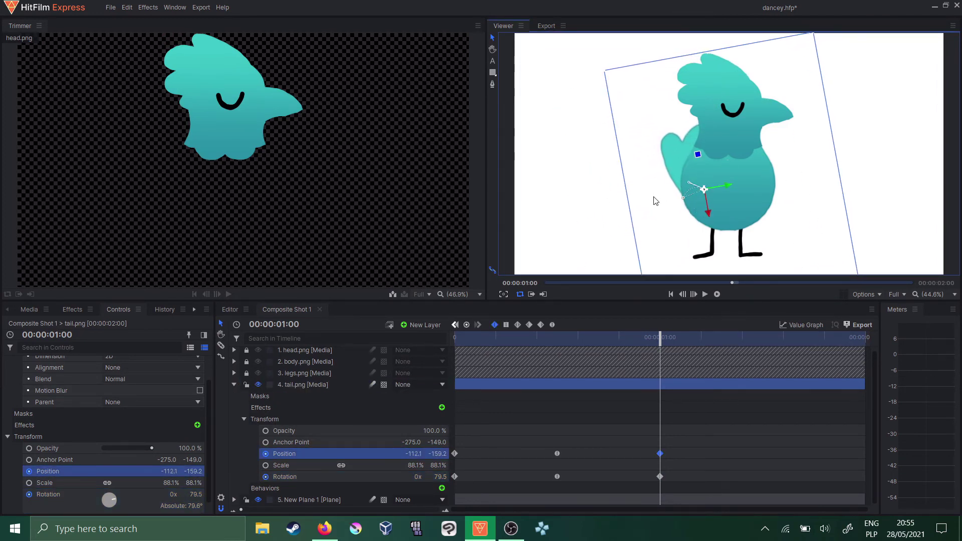
key(ctrl+z)
key(ctrl+z)
key(ctrl+z)
Add a tail Position keyframe at 1:00 and copy the Rotation value from 0:00 to 1:00
right_click(326, 453)
click(351, 347)
key(ctrl+v)
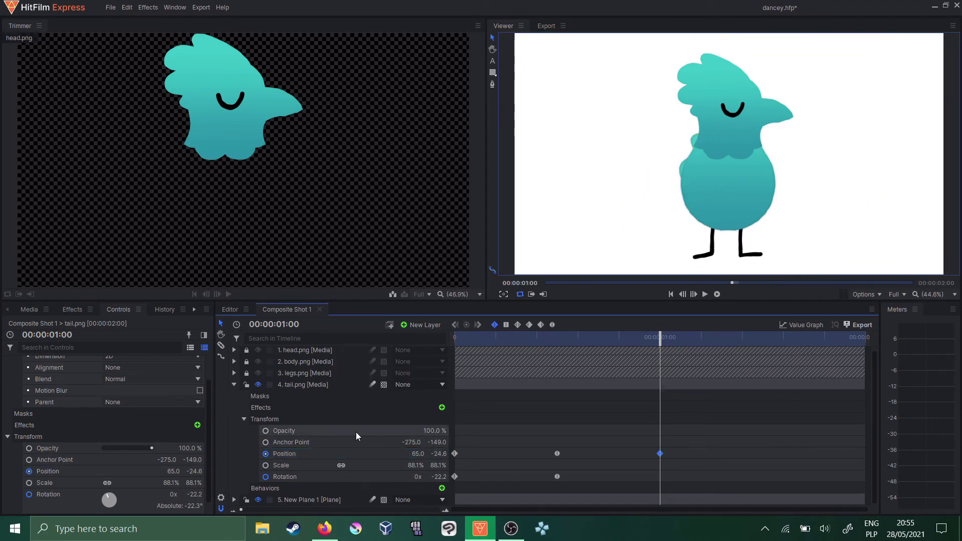
right_click(368, 477)
click(388, 371)
drag(497, 338, 453, 337)
right_click(389, 479)
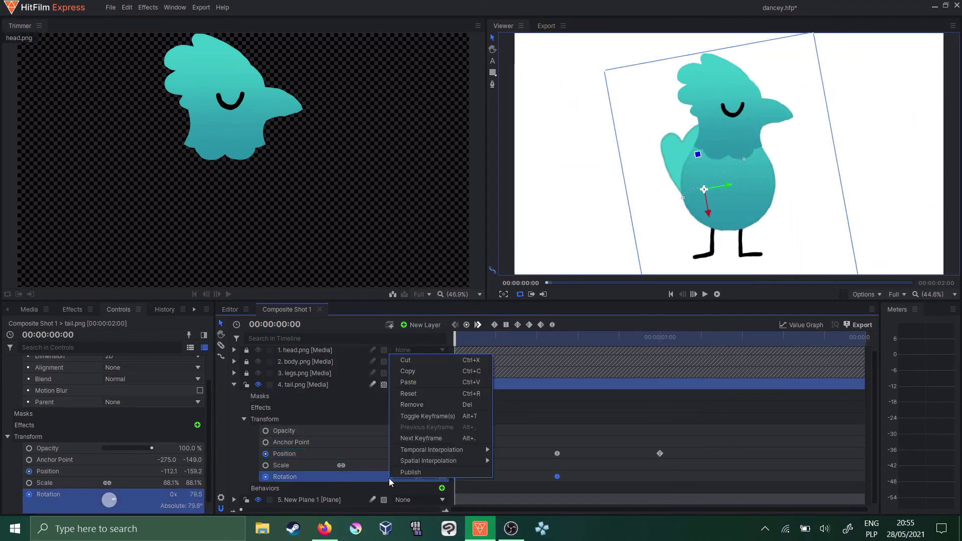
click(393, 382)
click(660, 337)
right_click(360, 477)
click(362, 381)
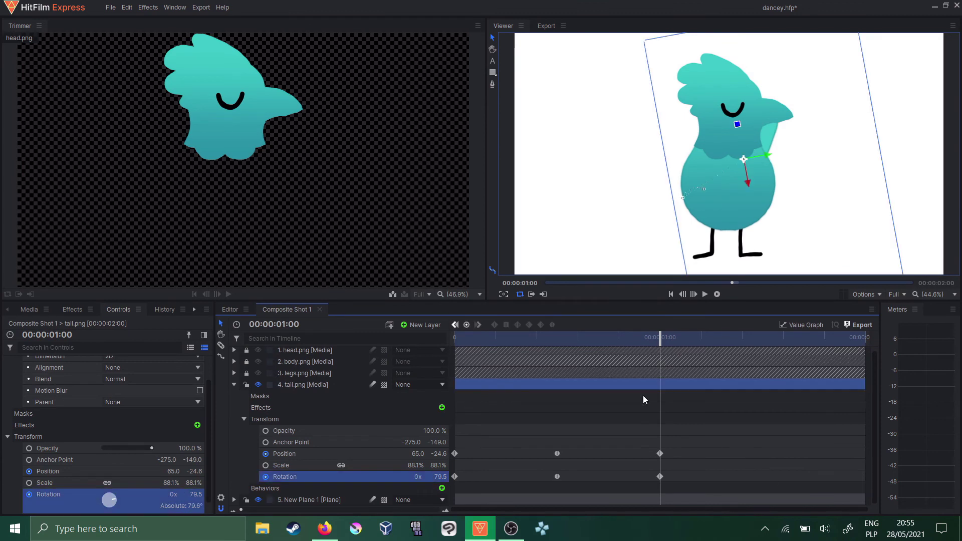
Reposition the tail at 1:00 to Position -116.6, -159.2 and preview the motion
click(661, 453)
drag(746, 160, 704, 191)
key(space)
key(space)
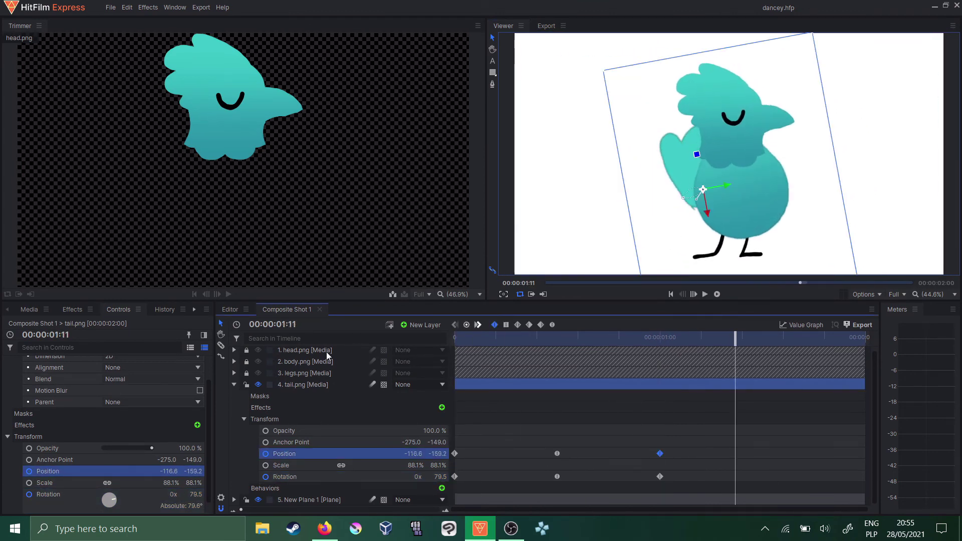
Smooth the tail's 1:00 Position and Rotation keyframes with Bezier interpolation, preview, and go to 1:15
drag(639, 426, 666, 490)
click(552, 325)
key(space)
drag(542, 340, 759, 341)
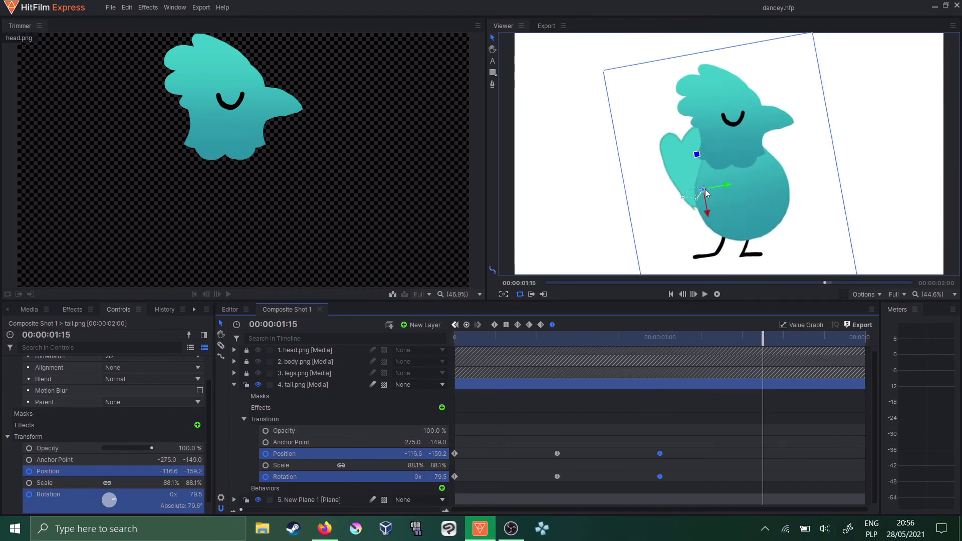
Keyframe the tail at 1:15 on the bird's opposite side with Position 231.0, -228.7 and Rotation 155.5
drag(705, 188, 760, 186)
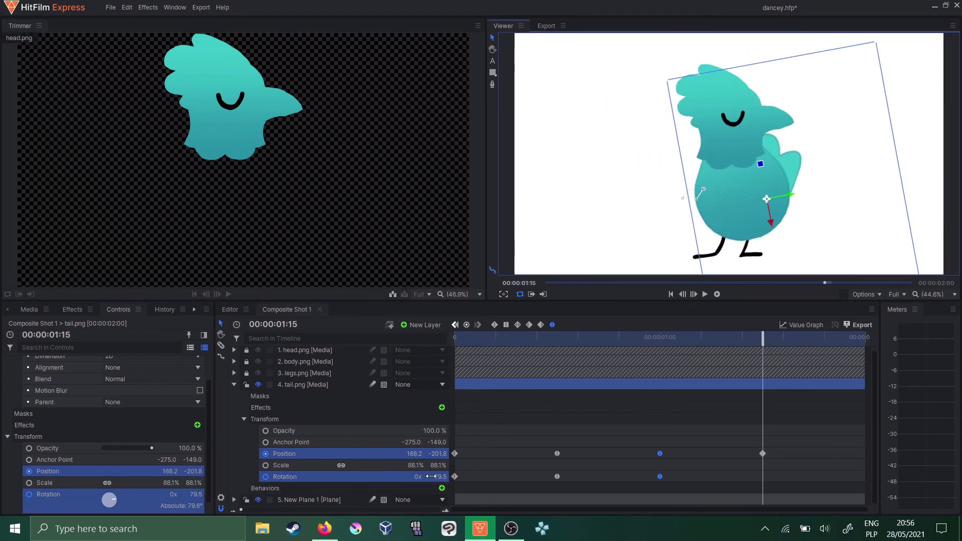
drag(431, 476, 470, 476)
drag(767, 198, 782, 204)
click(335, 458)
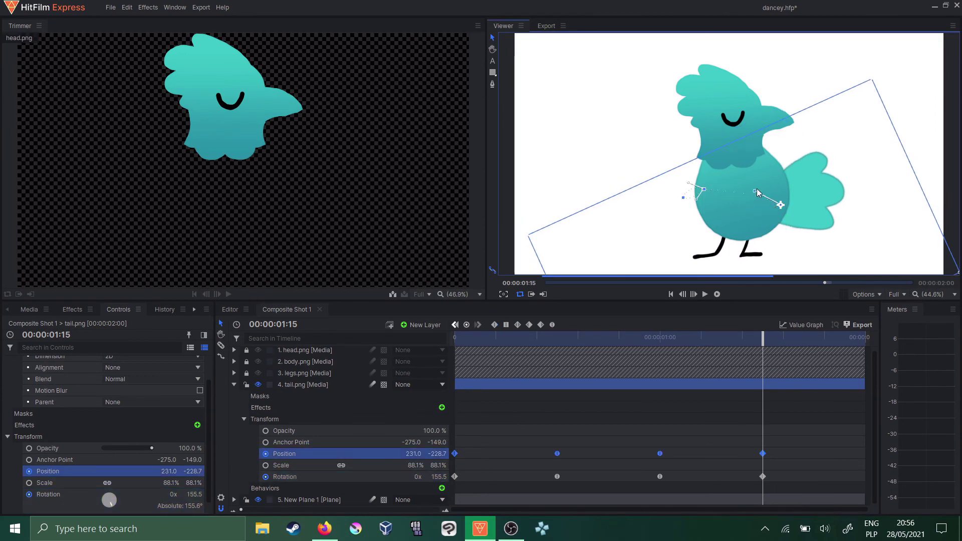
Smooth the tail's 1:15 Position and Rotation keyframes with Bezier interpolation, preview from the start, and save the project
drag(755, 369, 774, 479)
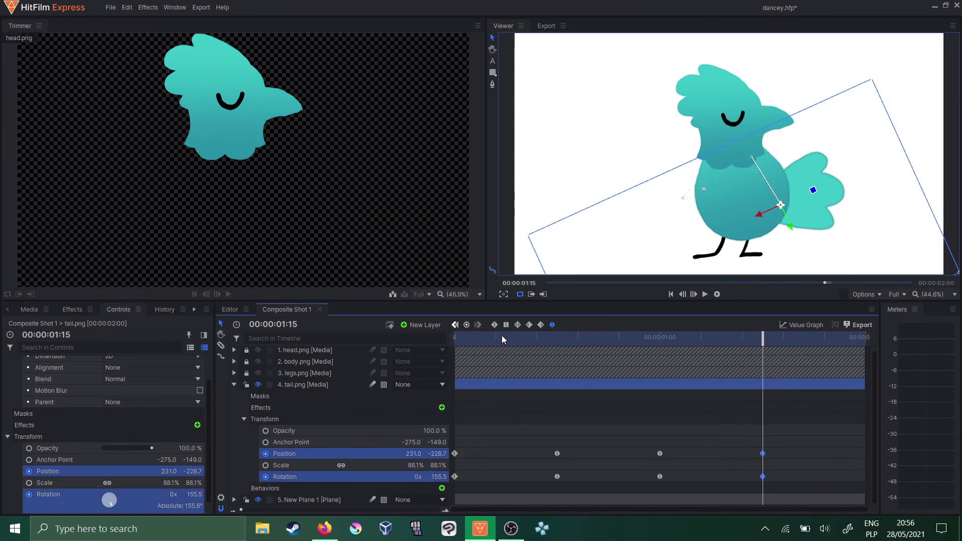
click(455, 338)
key(space)
key(space)
key(ctrl+s)
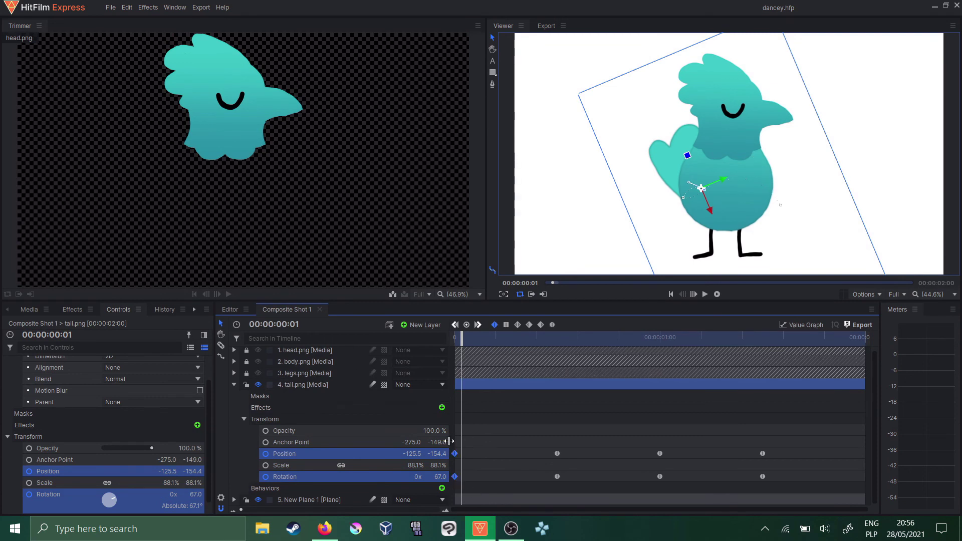
Paste the tail's opening keyframes at the end of the shot, shift its 0:15 and 1:15 keyframes about three frames earlier, and preview
drag(461, 339, 867, 343)
key(ctrl+v)
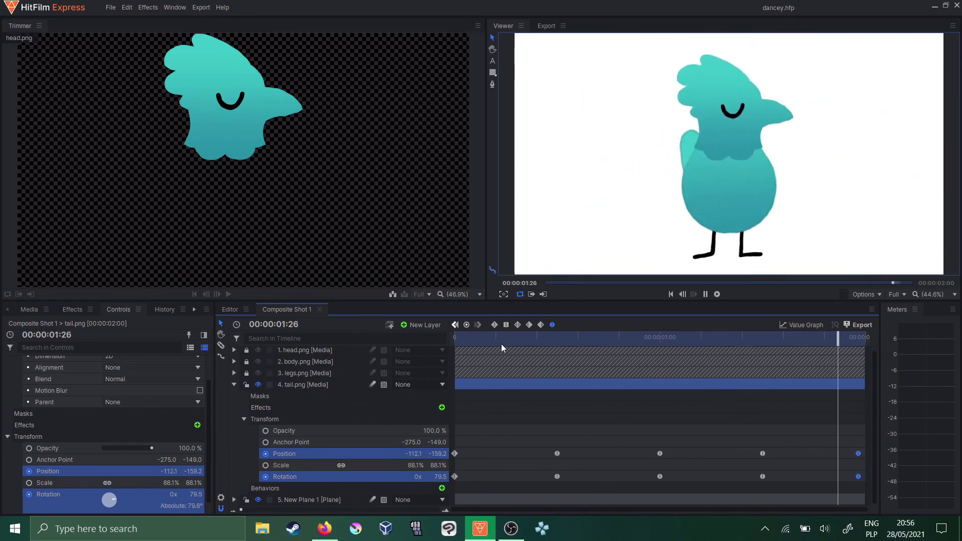
drag(739, 437, 778, 486)
drag(530, 446, 565, 482)
drag(557, 453, 535, 454)
key(space)
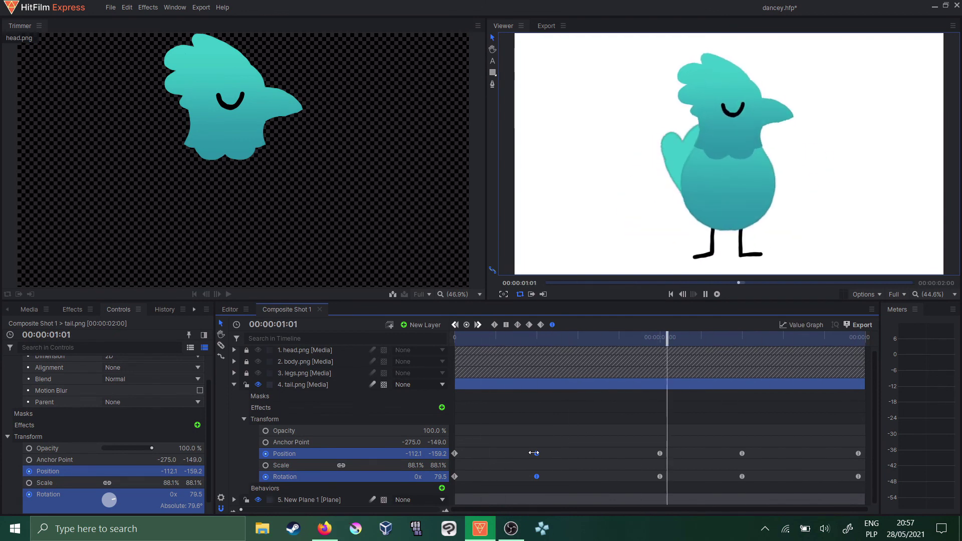
Collapse the tail layer, delete the New Plane 1 background layer from Composite Shot 1, and go to the Editor timeline
key(Home)
click(231, 309)
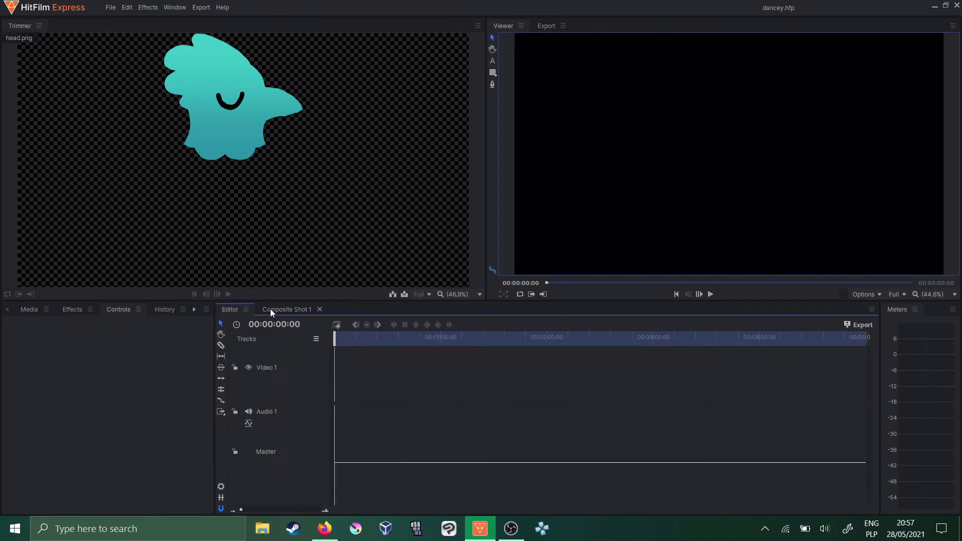
click(271, 309)
click(234, 385)
click(246, 399)
click(273, 400)
key(Delete)
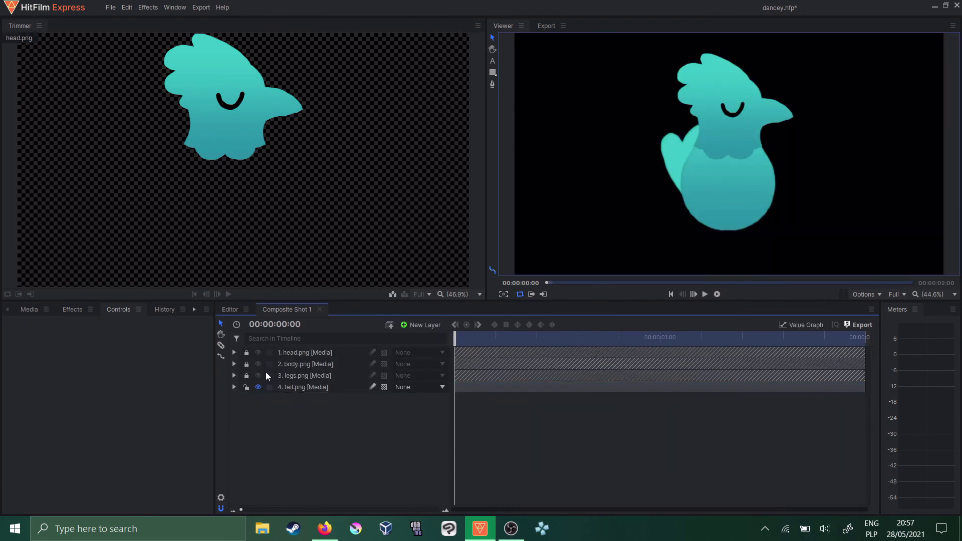
click(229, 309)
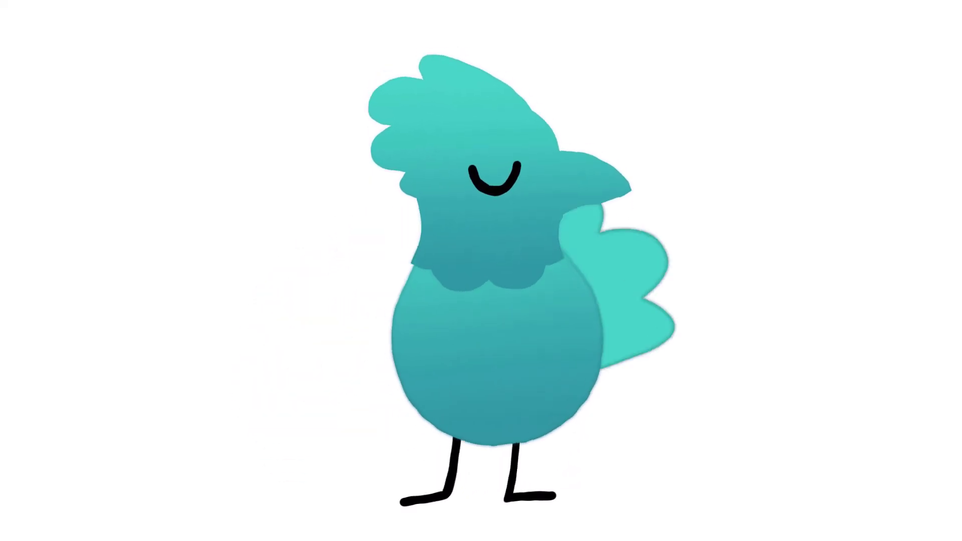